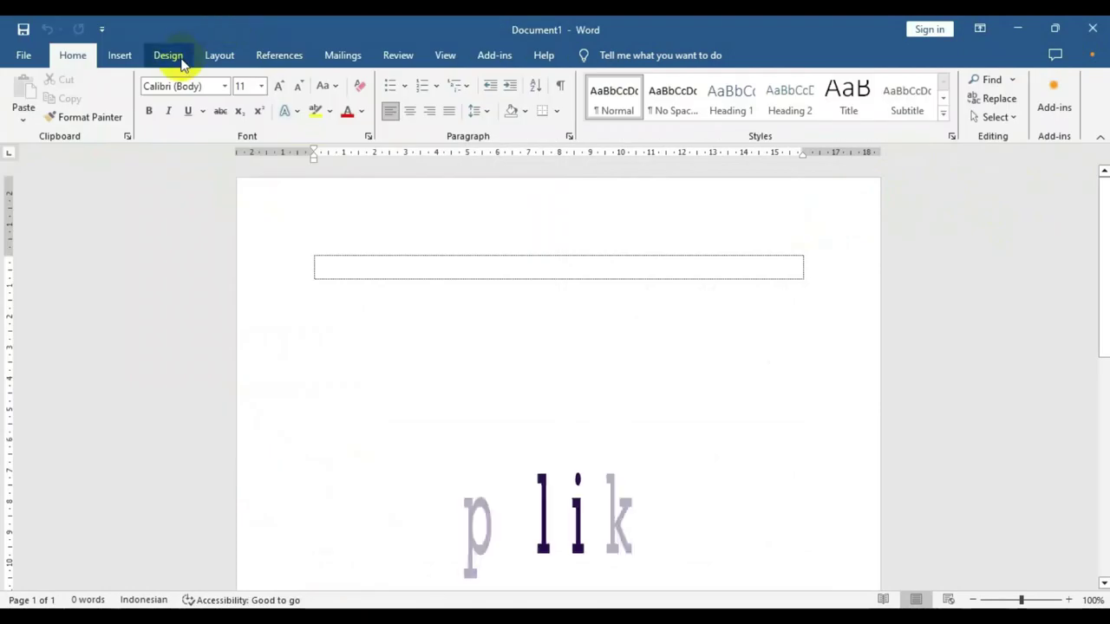
Step: Insert the text of the UTAMA FORMAT SOAL USBN K.2013 2018-2019 PDF into the document with Text from File
left_click(120, 58)
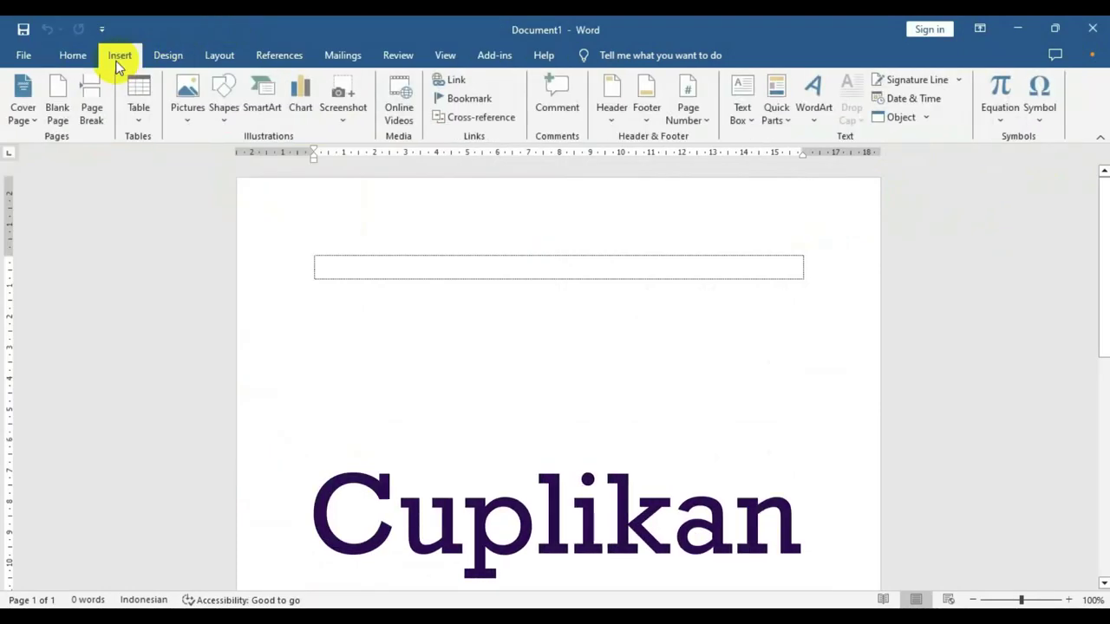
left_click(926, 118)
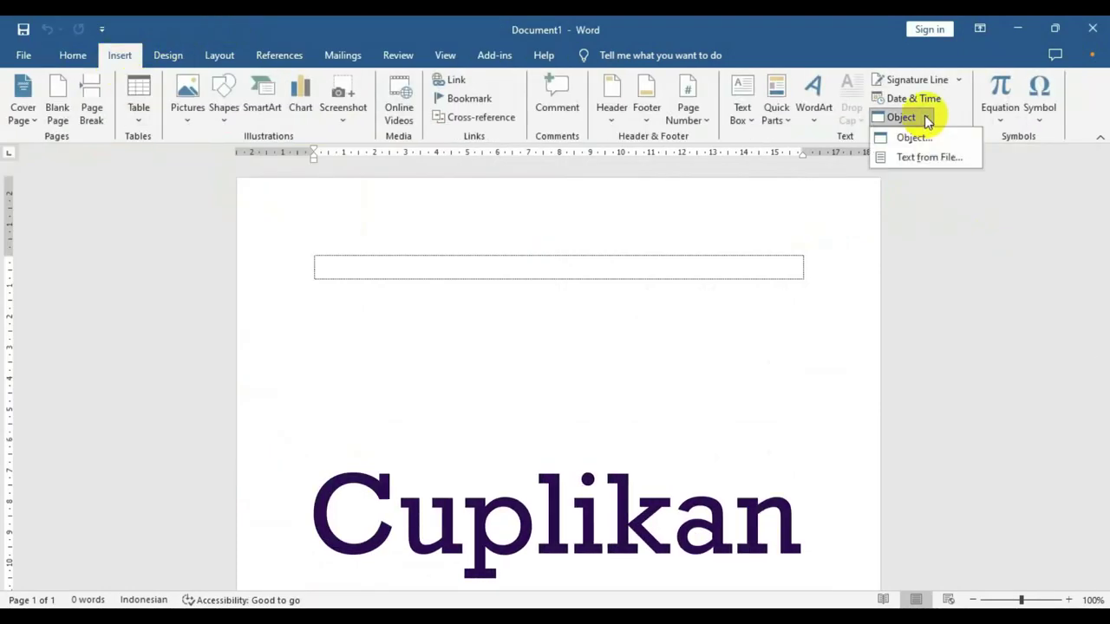
left_click(906, 159)
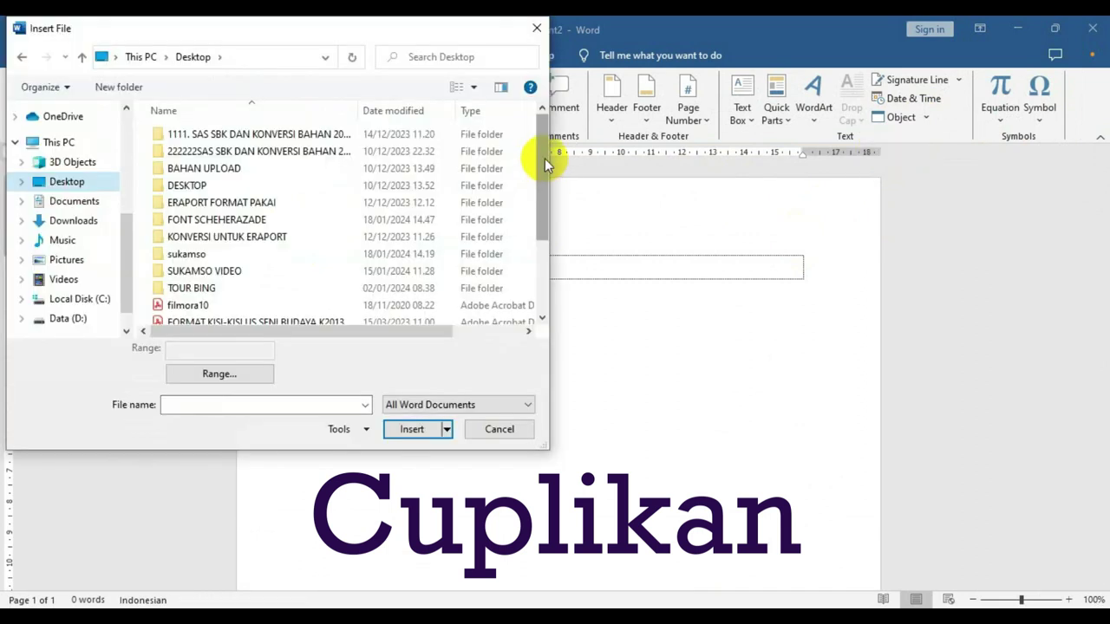
left_click_drag(544, 167, 530, 272)
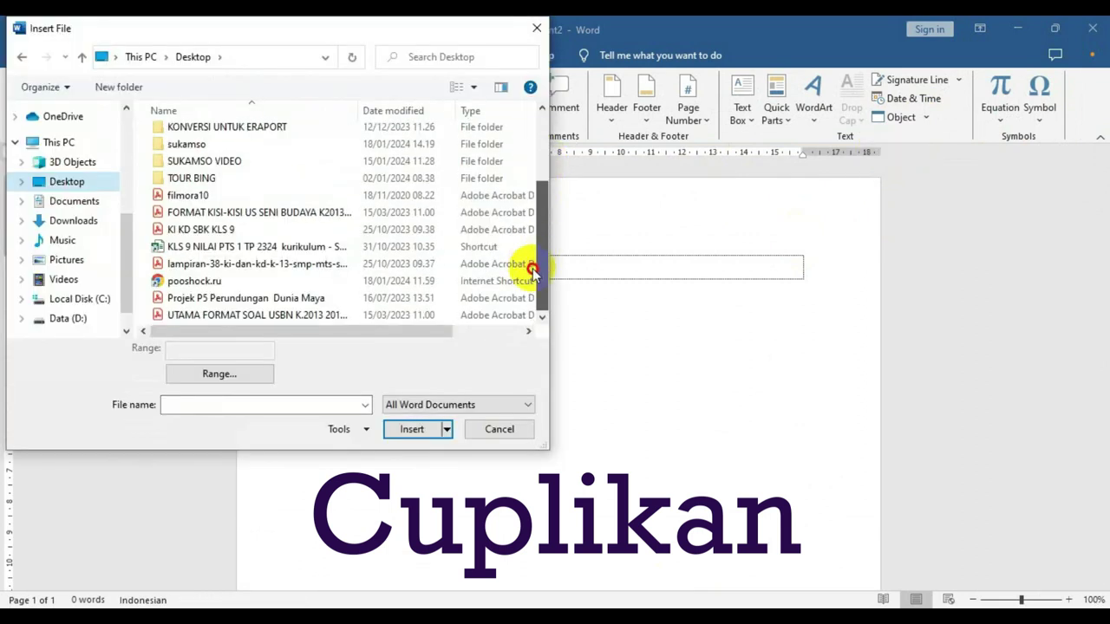
left_click(238, 318)
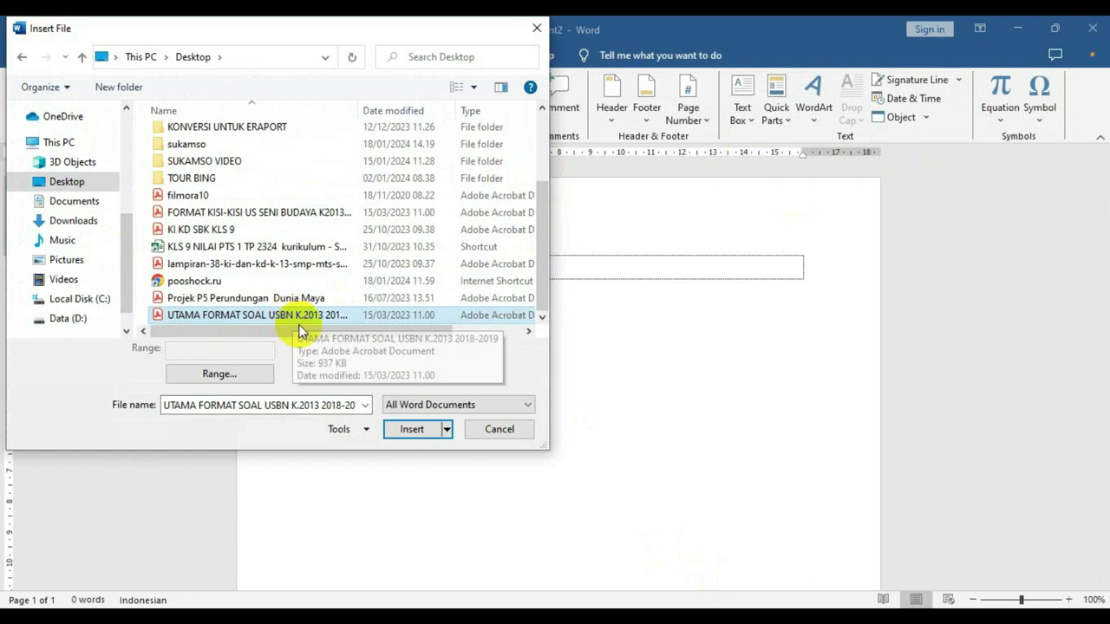
left_click(414, 429)
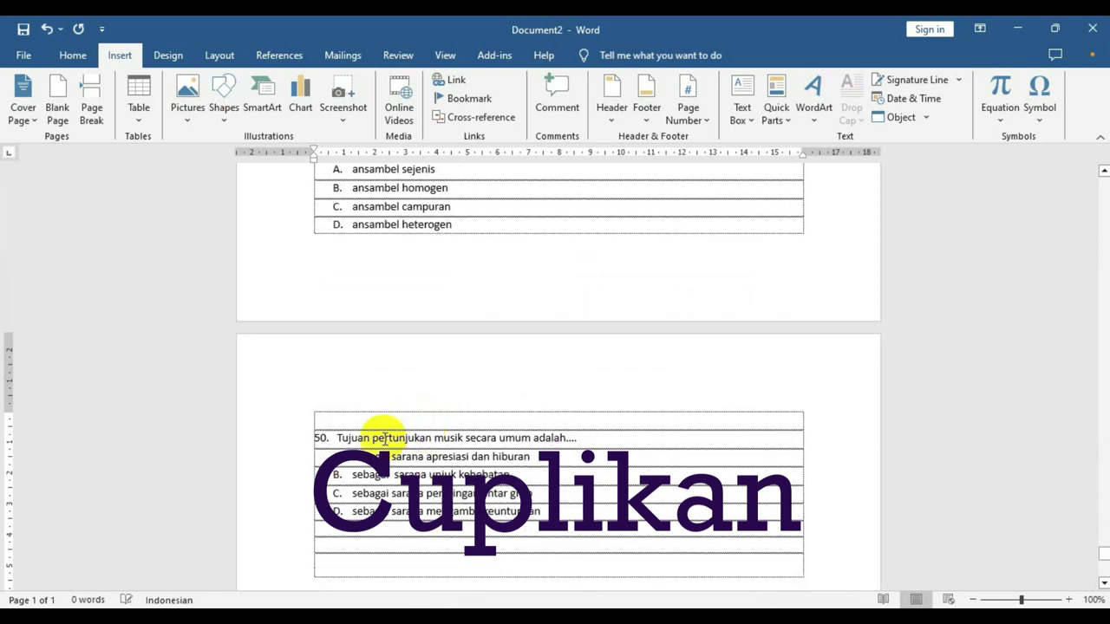
scroll(427, 431, "up", 5)
scroll(425, 424, "up", 5)
scroll(433, 429, "up", 5)
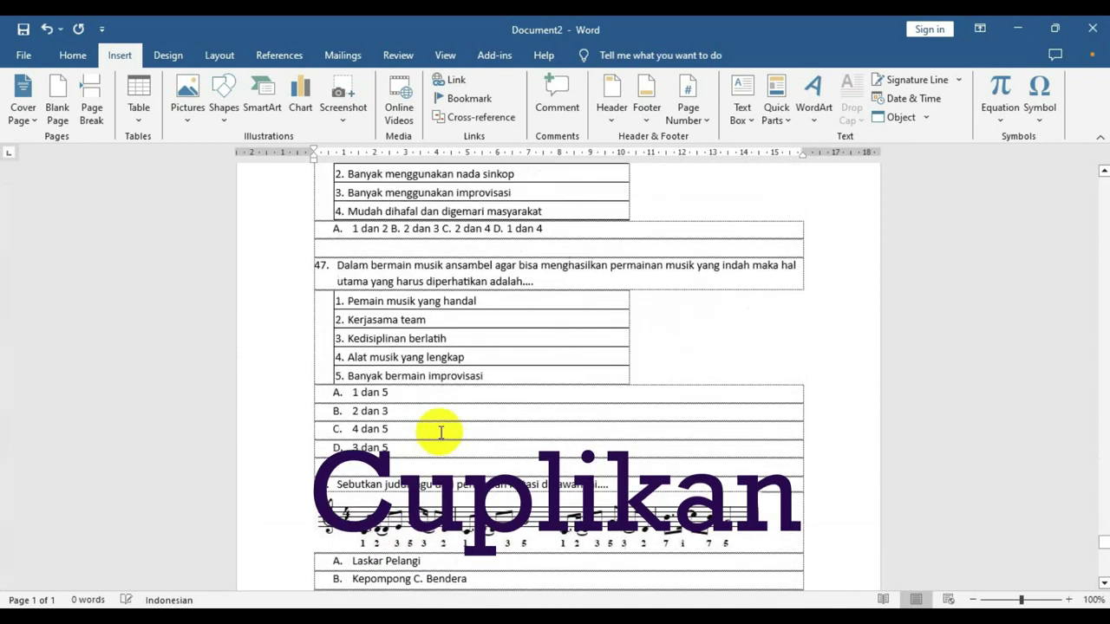
scroll(444, 431, "up", 5)
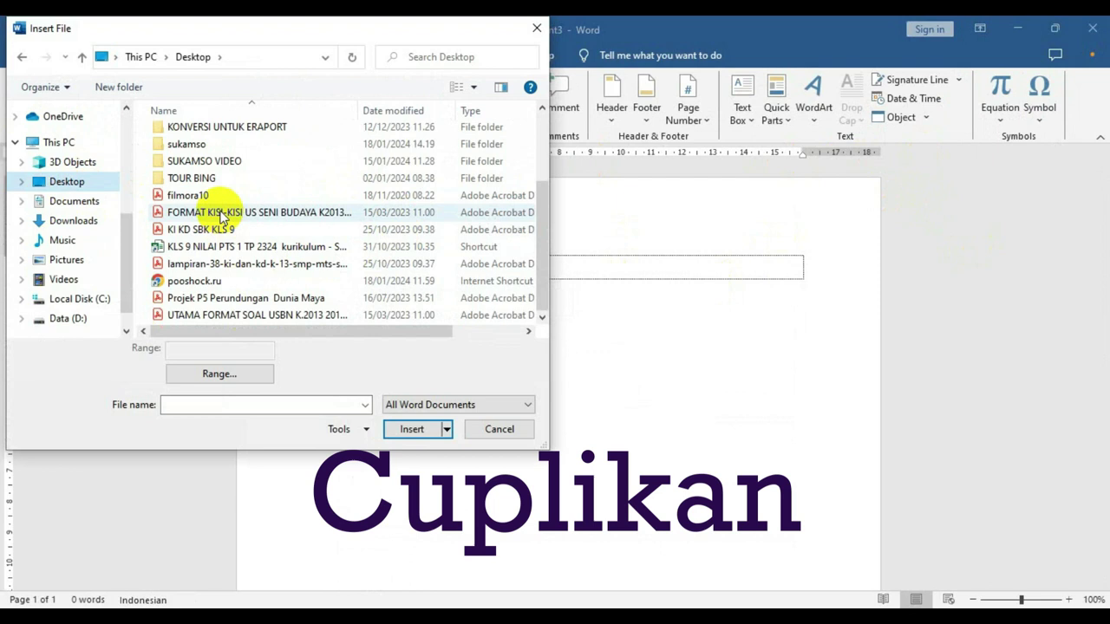
Step: Insert the text of the Seni Budaya FORMAT KISI-KISI PDF into the document
left_click(222, 213)
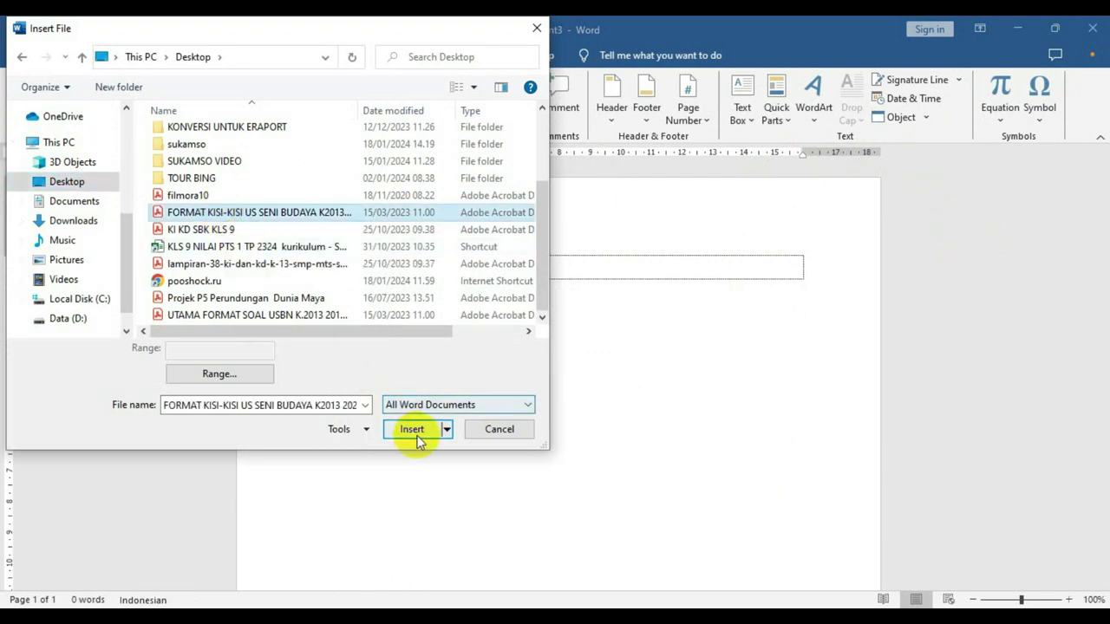
left_click(415, 430)
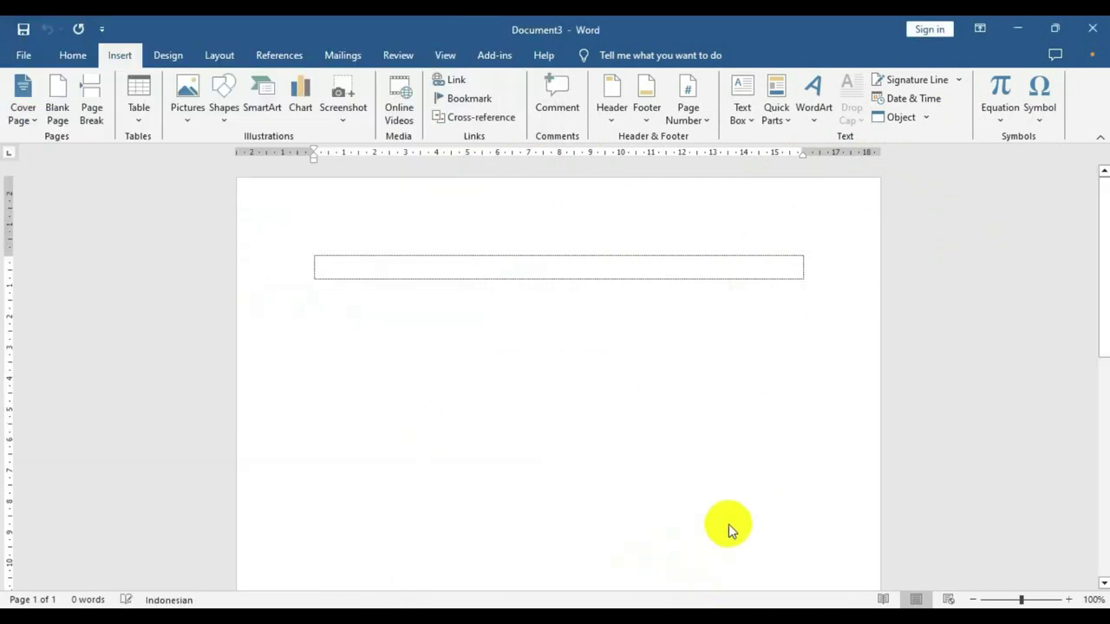
scroll(693, 477, "up", 10)
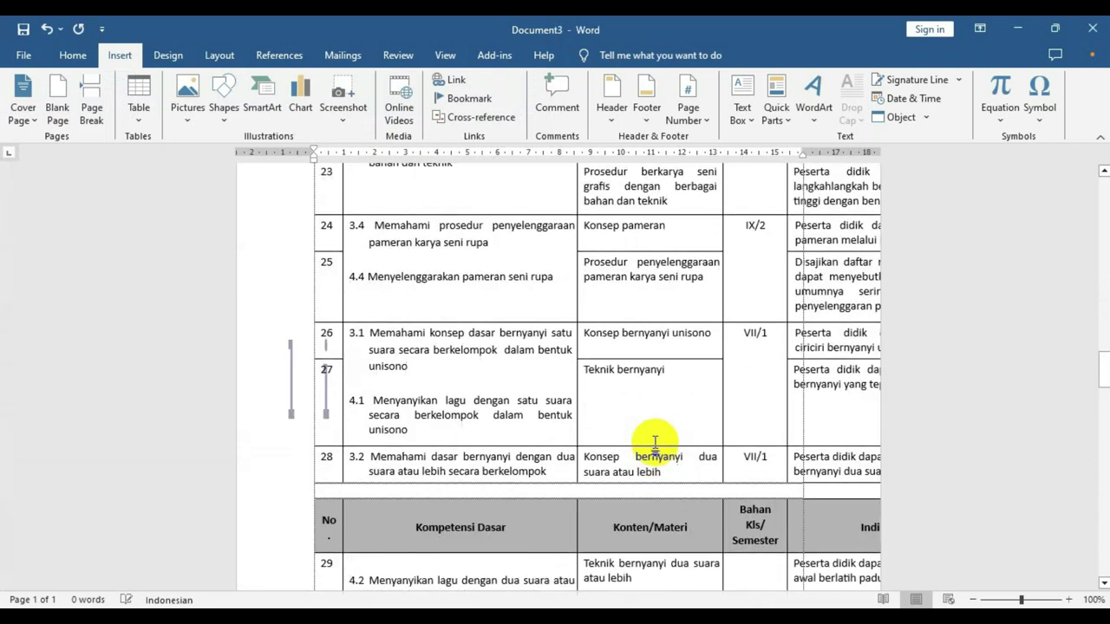
scroll(656, 441, "up", 3)
scroll(656, 441, "up", 4)
scroll(658, 433, "up", 5)
scroll(659, 433, "up", 4)
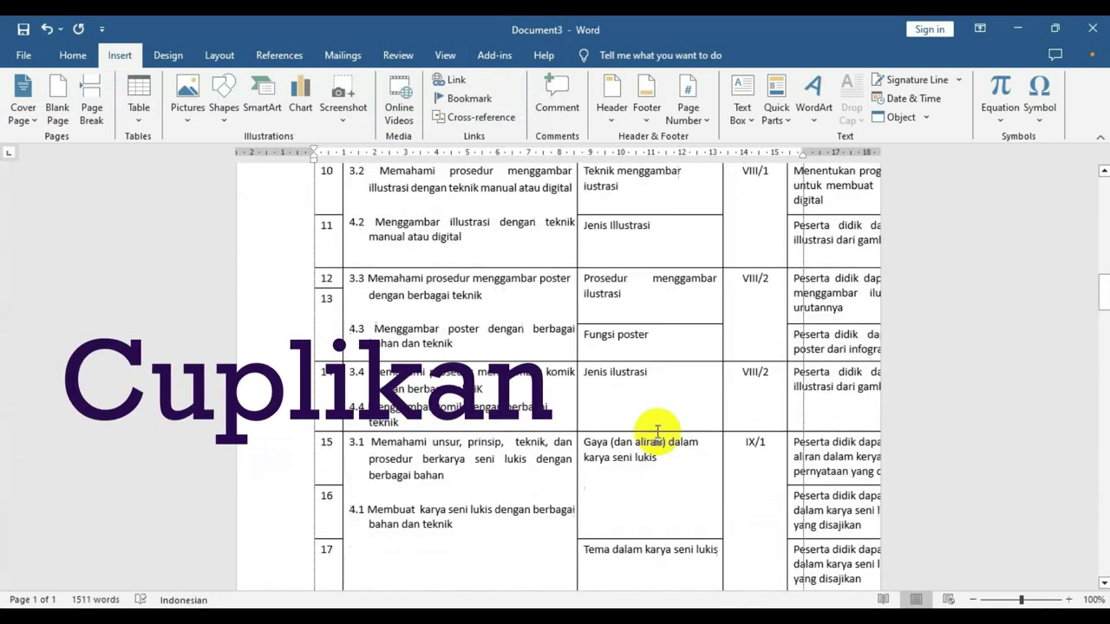
scroll(649, 425, "up", 1)
Step: Switch the document's page orientation to landscape
left_click(213, 56)
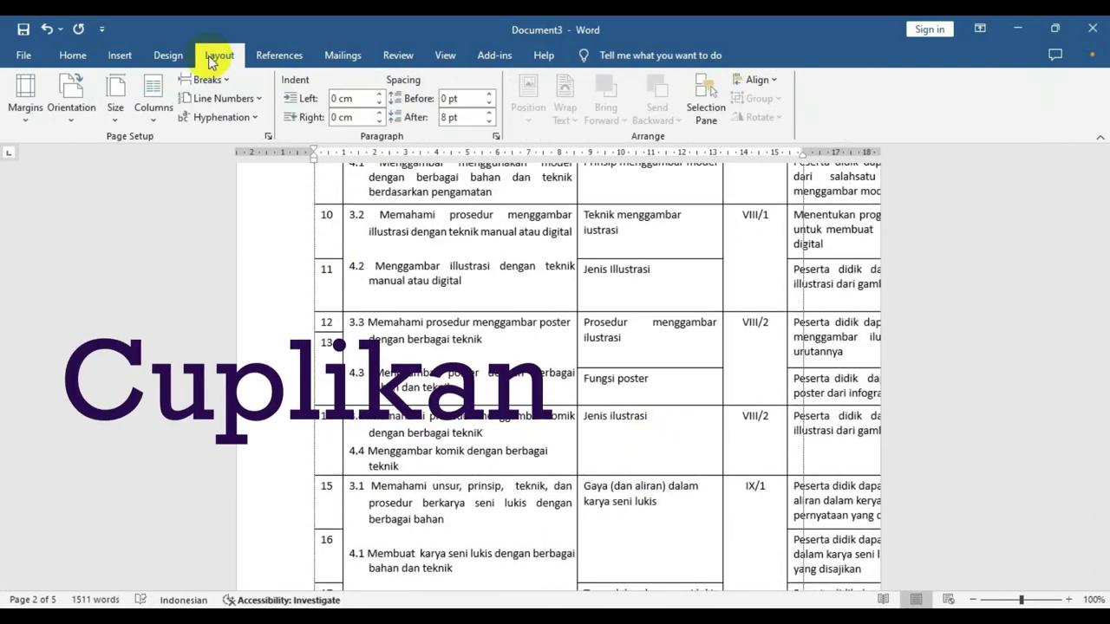
left_click(79, 121)
left_click(100, 187)
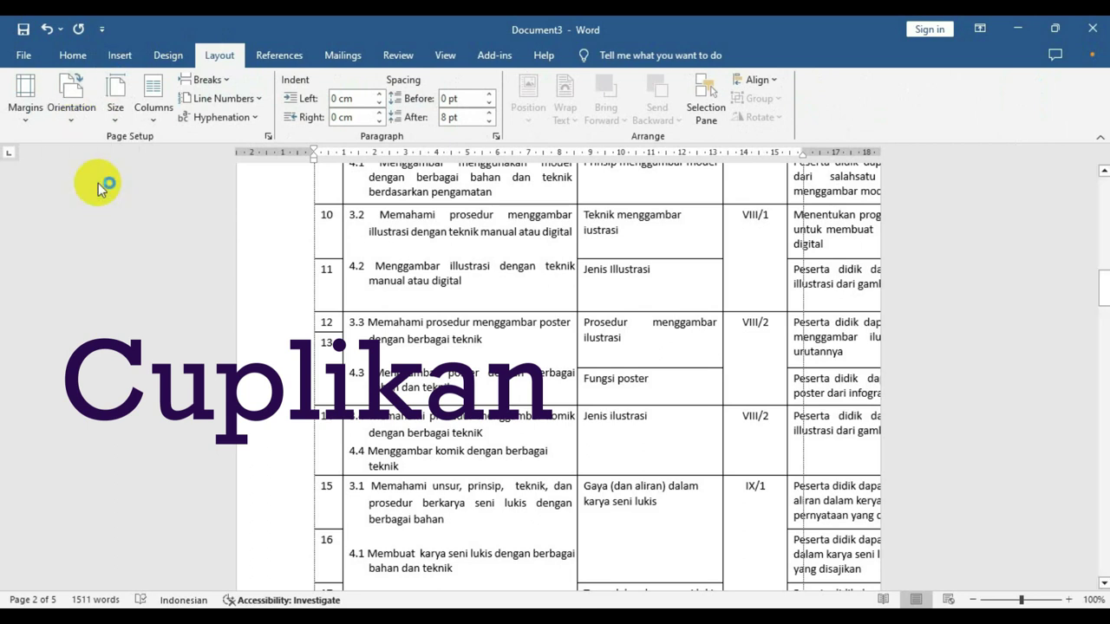
scroll(540, 243, "down", 3)
scroll(563, 255, "down", 1)
scroll(562, 272, "down", 1)
Step: Select the Indikator Soal text in row 4 of the imported table
scroll(568, 274, "up", 5)
scroll(565, 272, "up", 3)
scroll(565, 272, "up", 3)
scroll(564, 272, "up", 5)
scroll(564, 272, "up", 3)
scroll(565, 272, "up", 3)
scroll(560, 272, "up", 3)
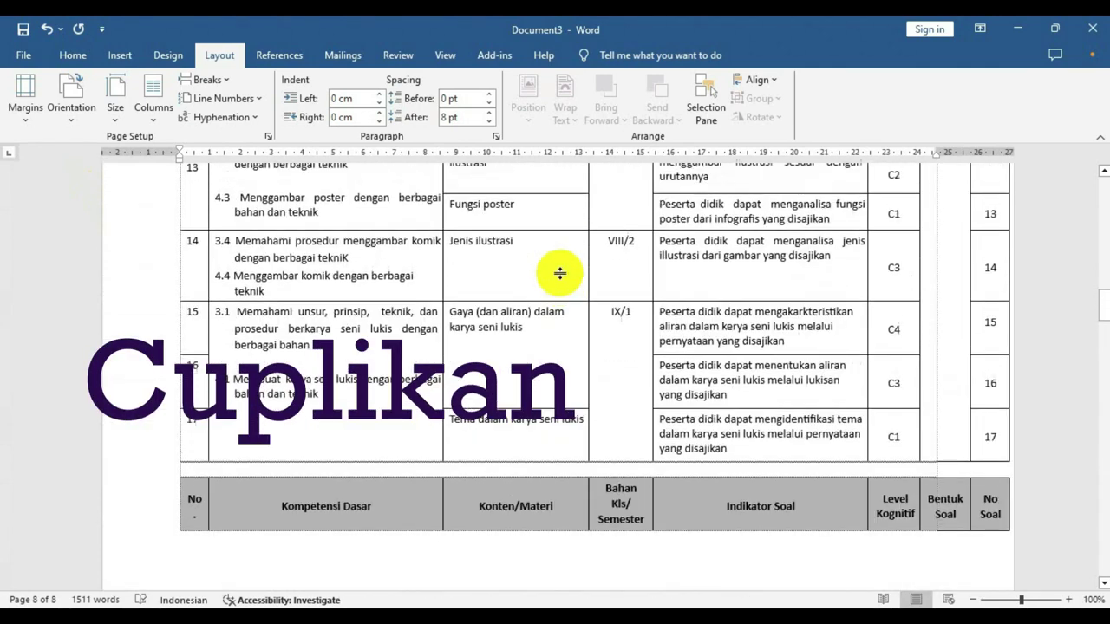
scroll(560, 272, "up", 5)
left_click(741, 494)
left_click_drag(741, 494, 667, 454)
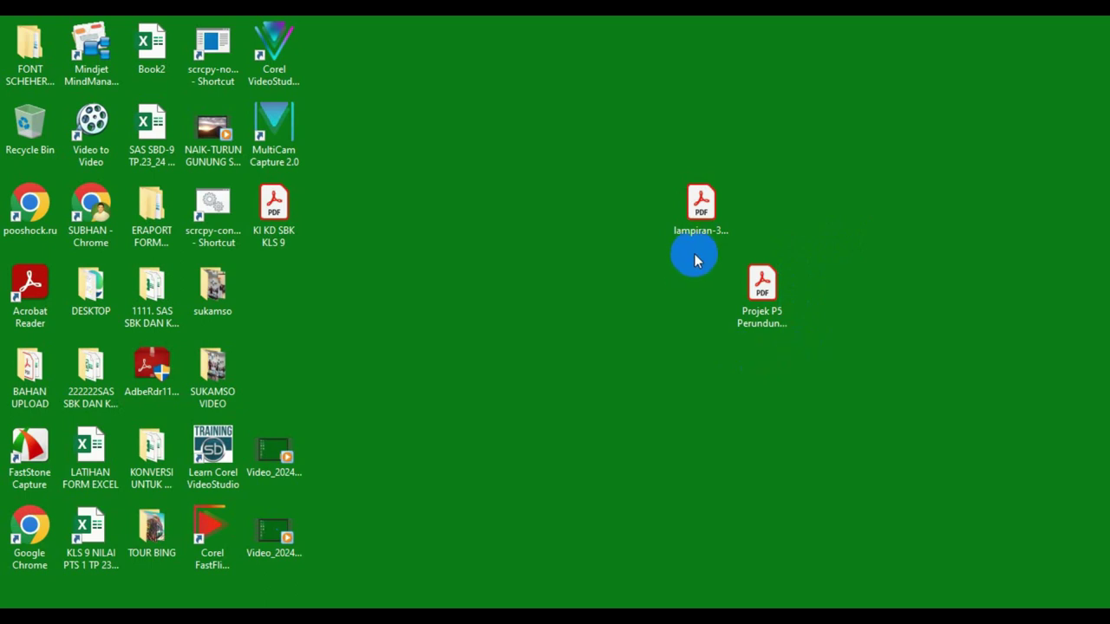
Step: Open the lampiran-38 PDF from the desktop to view it, then close it
left_click(702, 213)
double_click(702, 212)
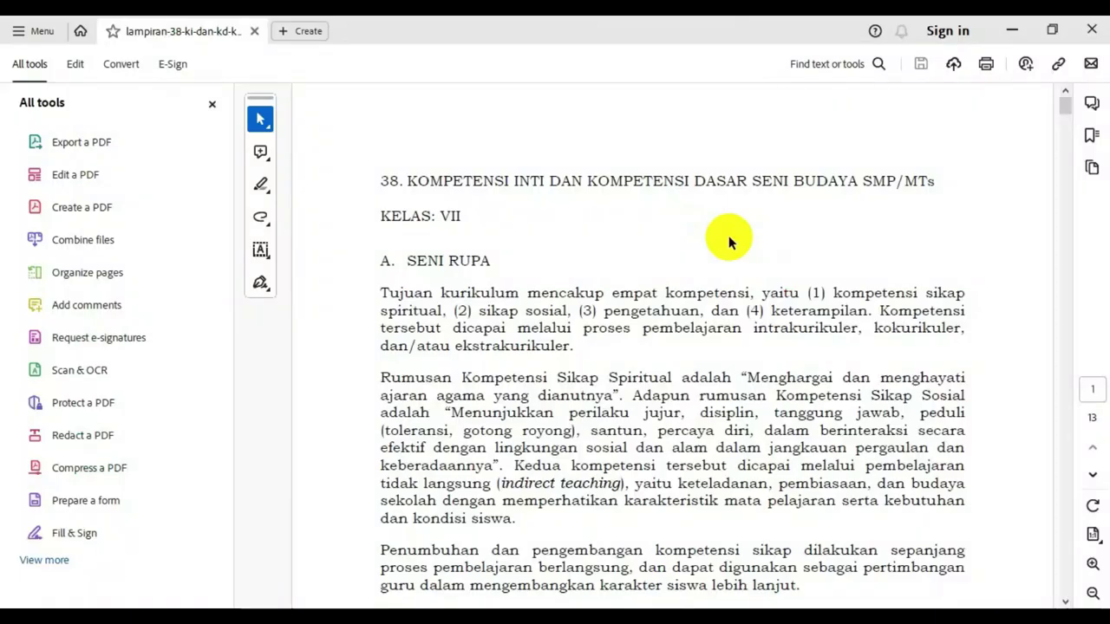
left_click(1090, 32)
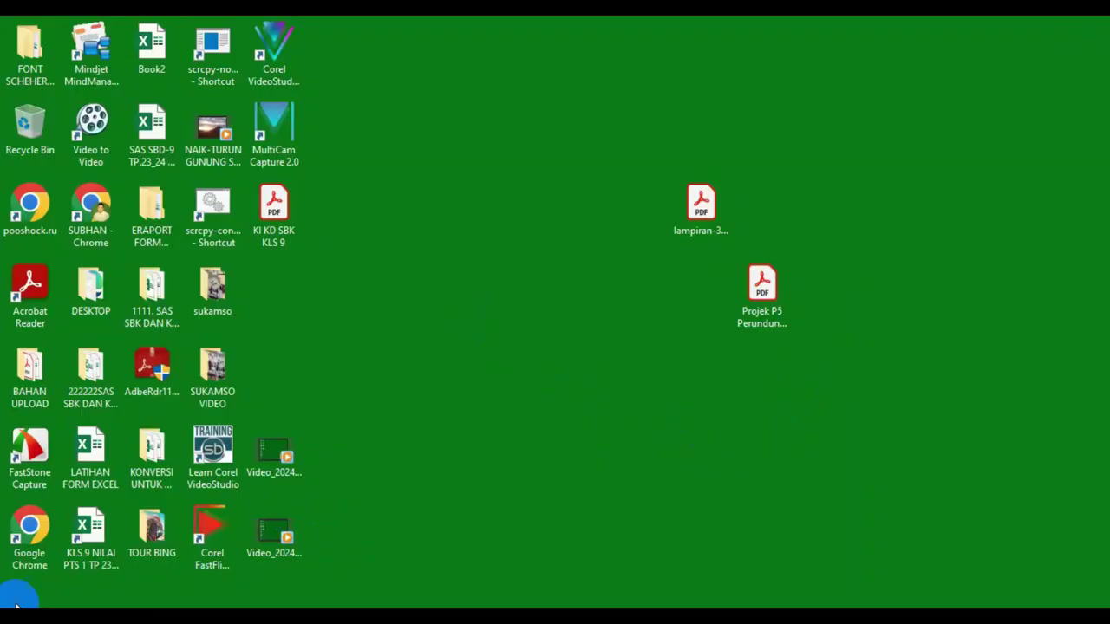
Step: Launch Word from the Start menu and start a blank document
key("super")
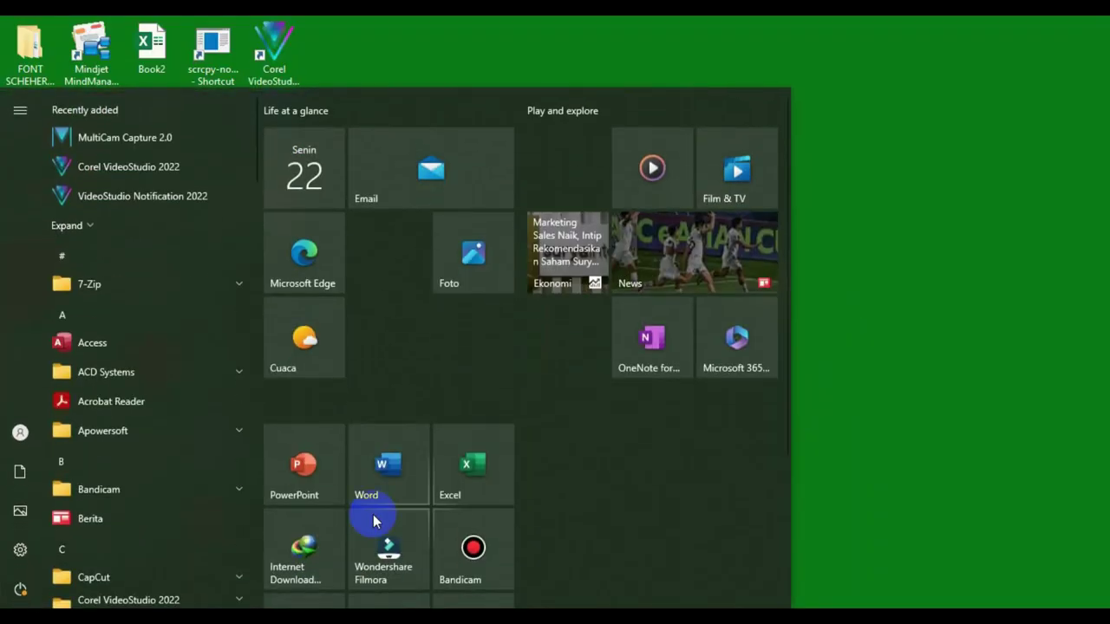
left_click(386, 458)
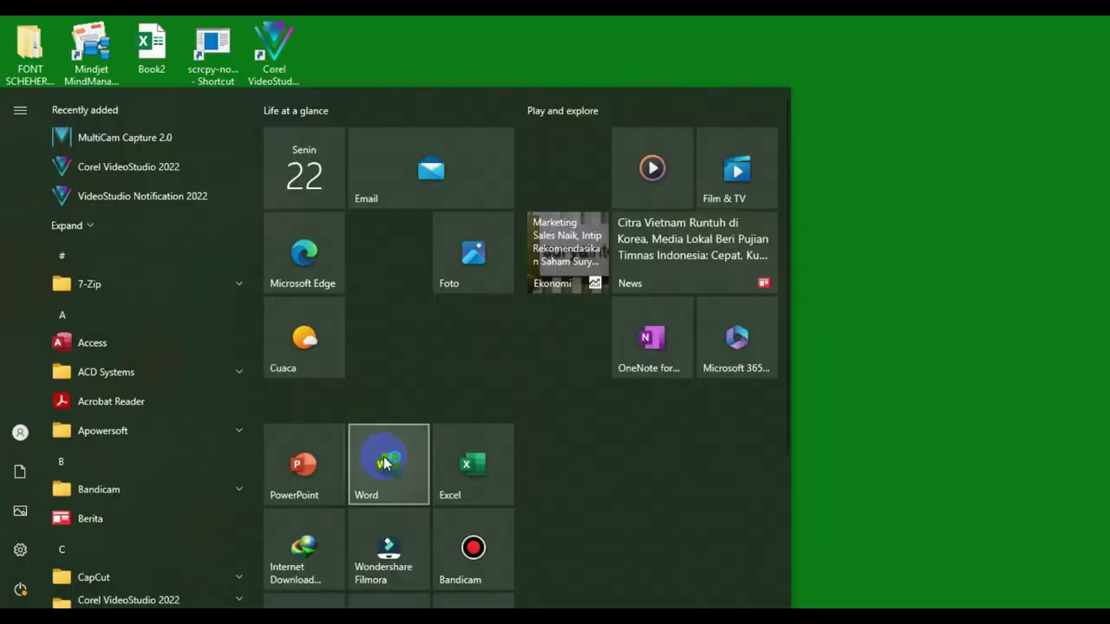
left_click(223, 187)
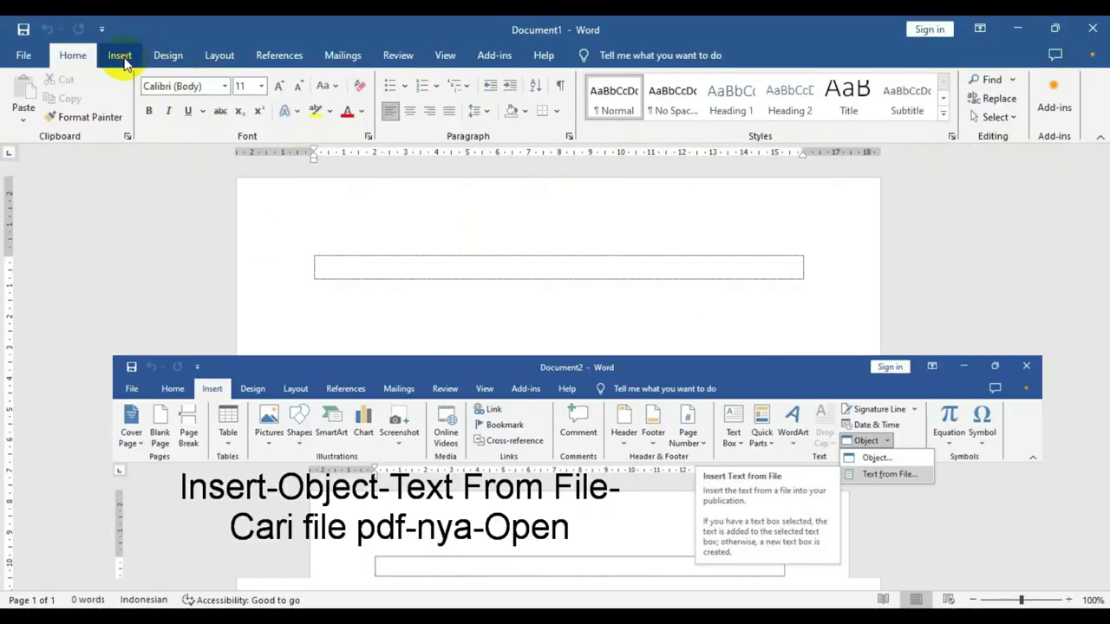
Step: Insert the text of the KI KD SBK KLS 9 PDF from the Desktop into the blank document
left_click(120, 56)
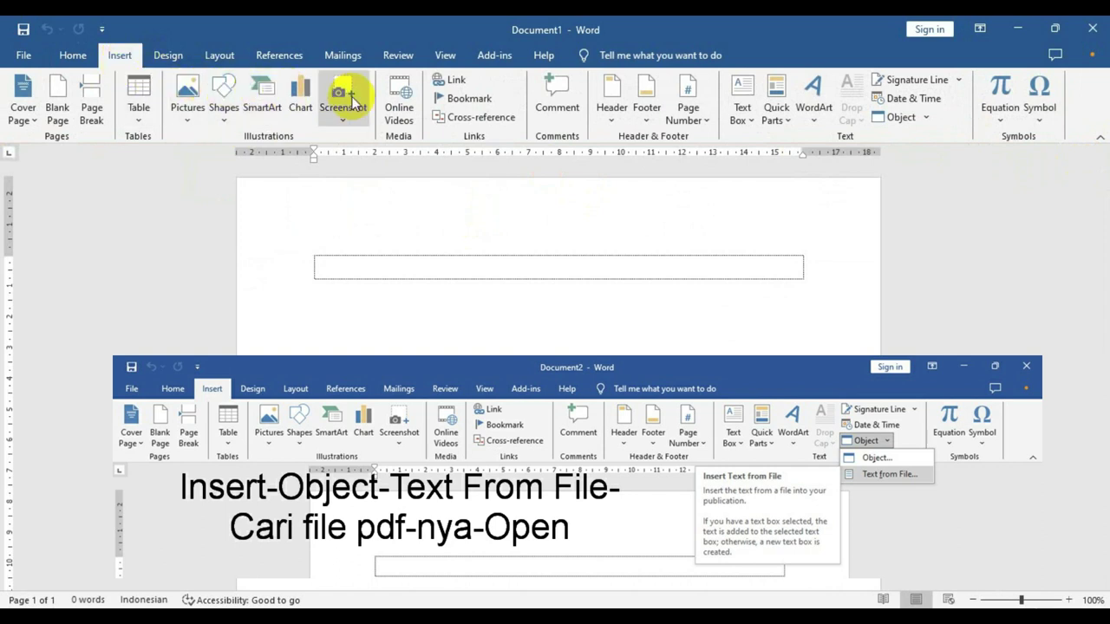
left_click(928, 119)
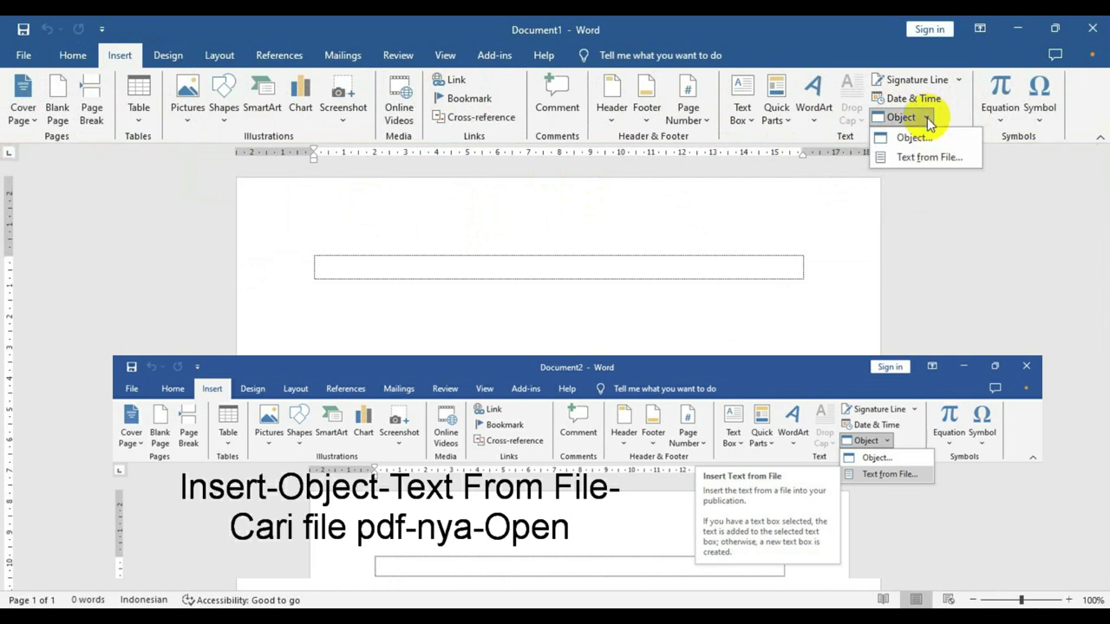
left_click(924, 158)
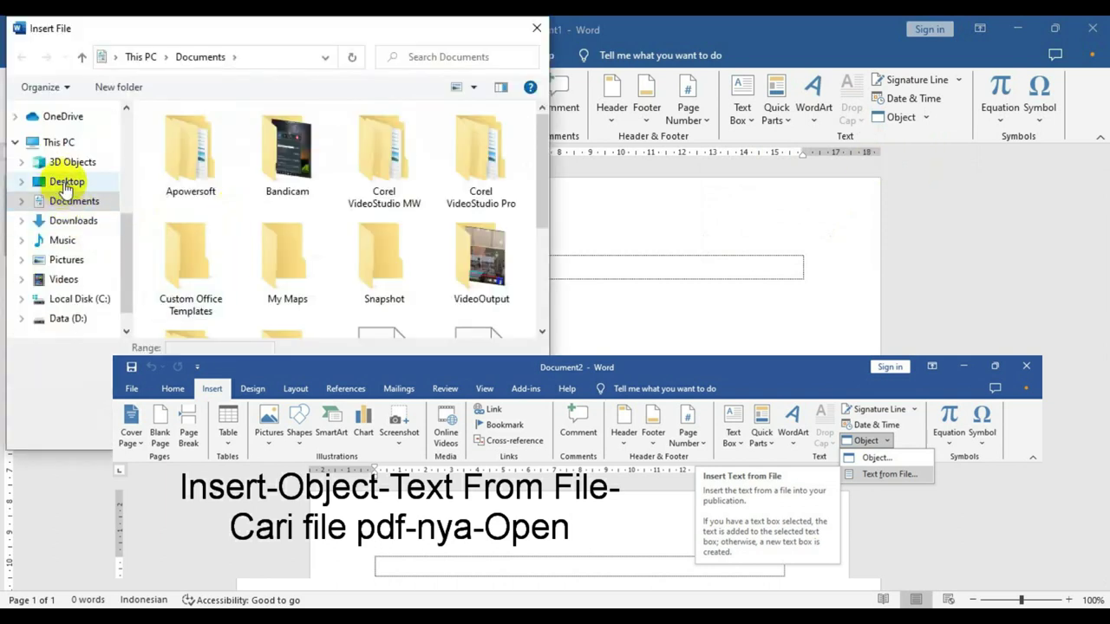
left_click(66, 185)
scroll(434, 248, "down", 2)
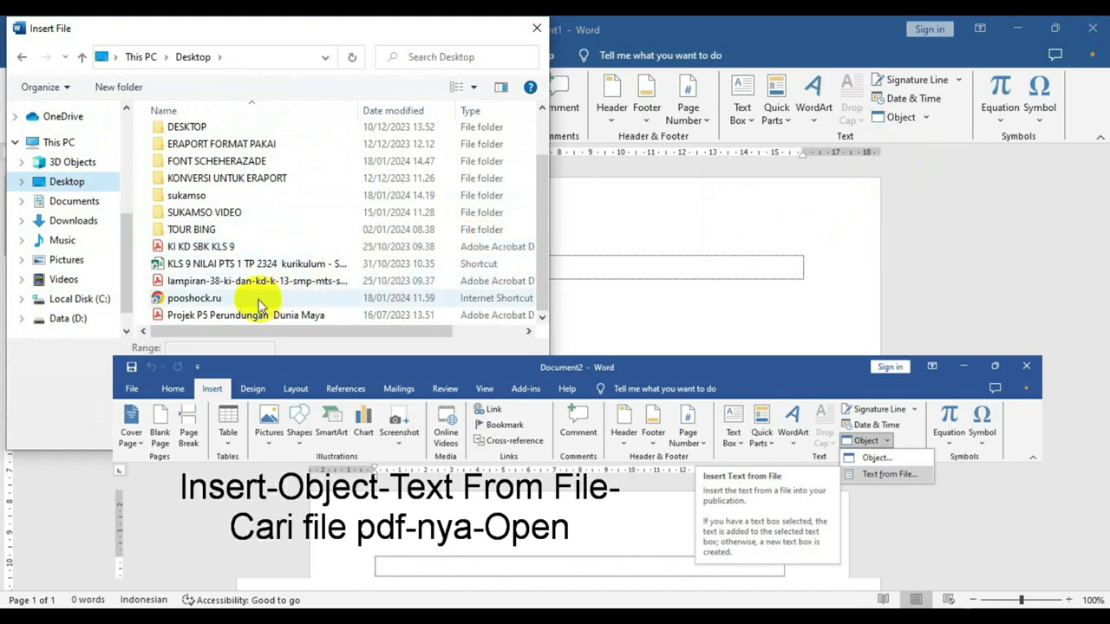
left_click(199, 252)
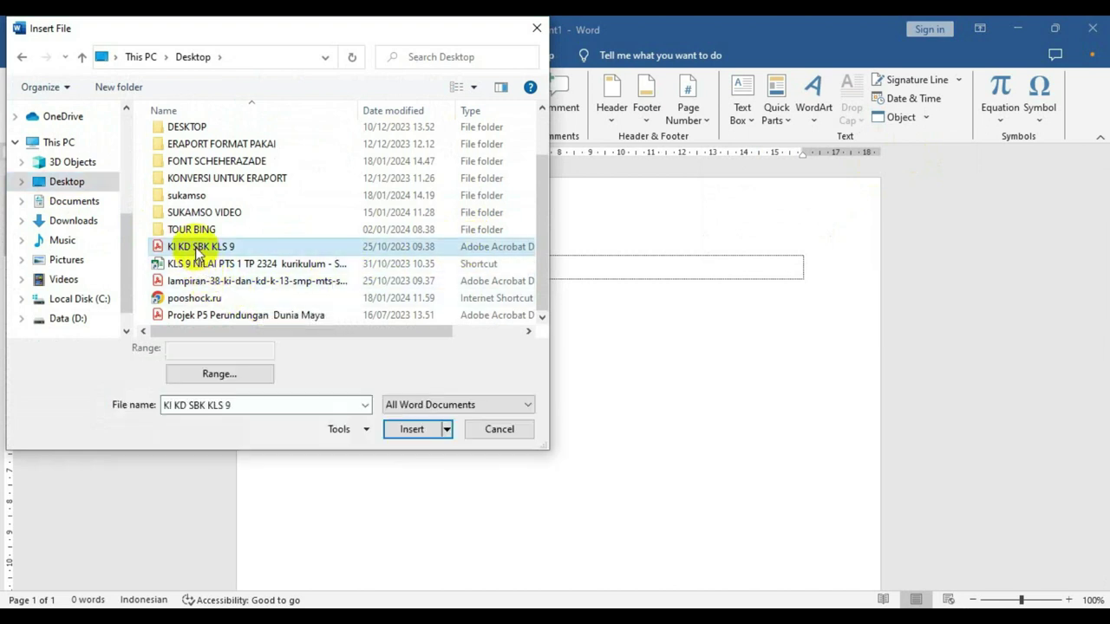
left_click(420, 431)
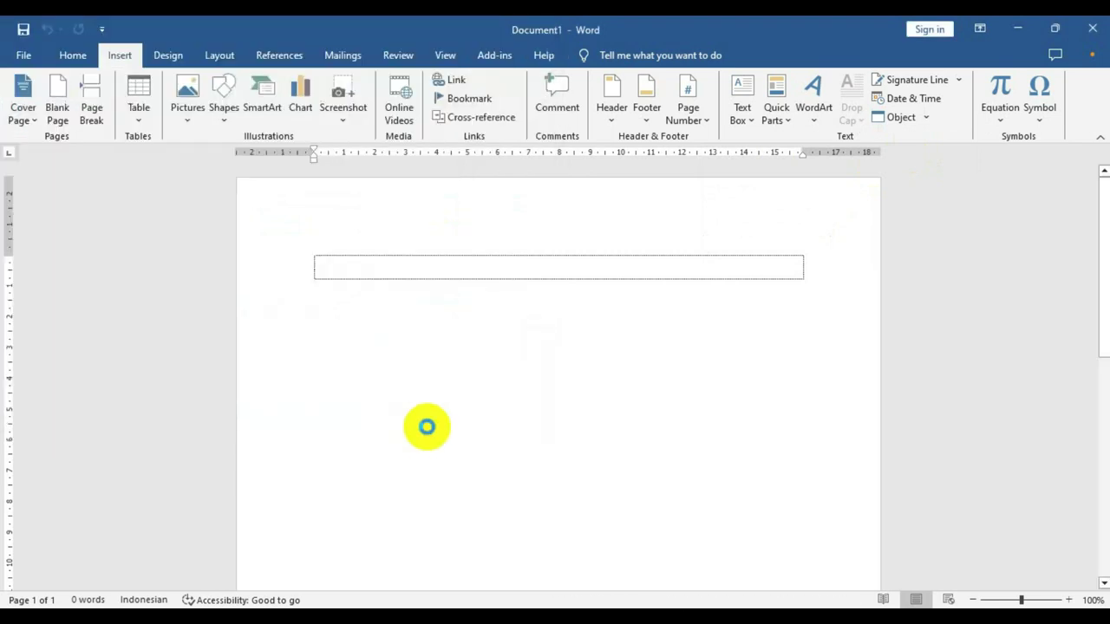
Step: Scroll to the top and select 'atau ekstrakurikuler.' at the end of the first paragraph
scroll(604, 445, "up", 5)
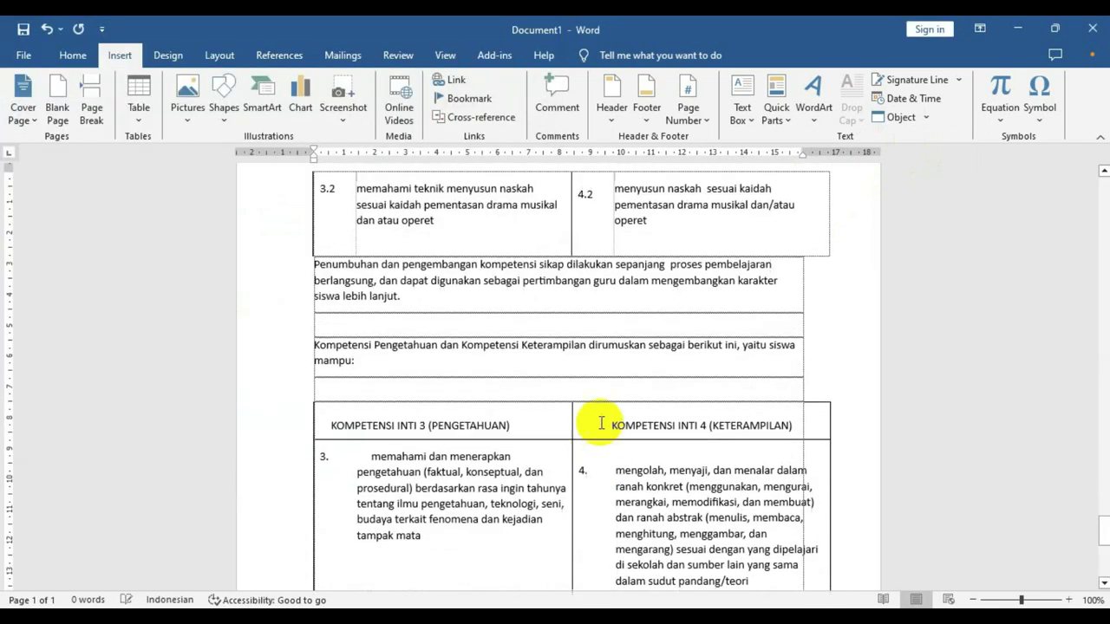
scroll(599, 421, "up", 5)
scroll(573, 424, "up", 5)
scroll(572, 424, "up", 5)
scroll(569, 423, "up", 5)
scroll(560, 431, "up", 5)
scroll(540, 389, "up", 5)
scroll(547, 397, "up", 5)
scroll(548, 397, "up", 5)
scroll(555, 394, "up", 5)
scroll(563, 390, "up", 5)
scroll(571, 384, "up", 5)
scroll(571, 384, "up", 5)
scroll(572, 396, "up", 5)
scroll(589, 396, "up", 5)
scroll(586, 391, "up", 5)
scroll(586, 374, "up", 5)
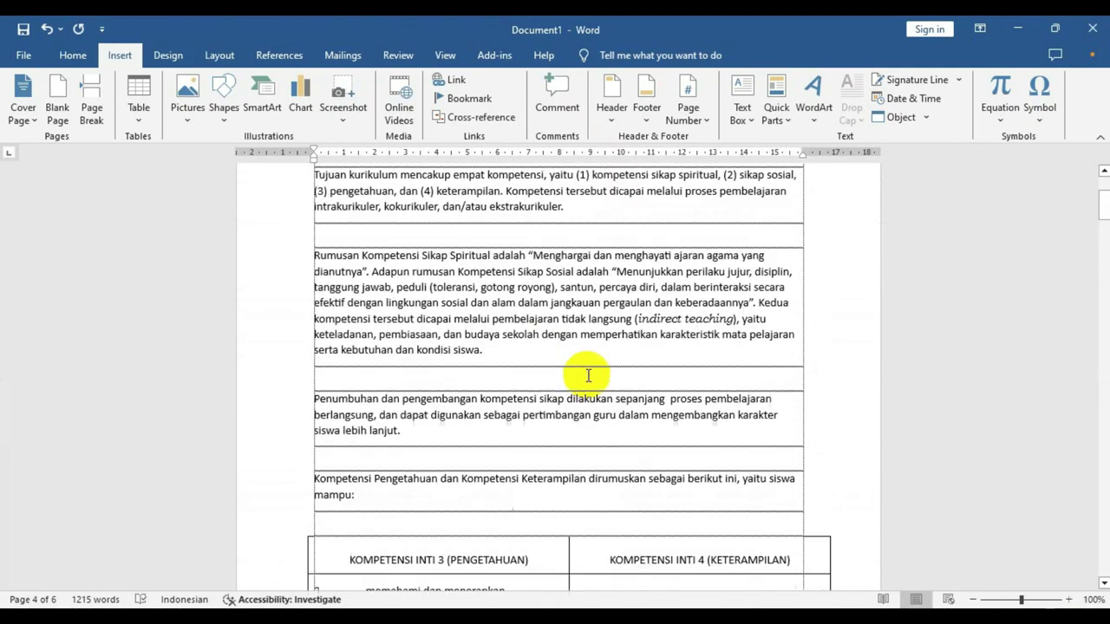
scroll(587, 372, "up", 5)
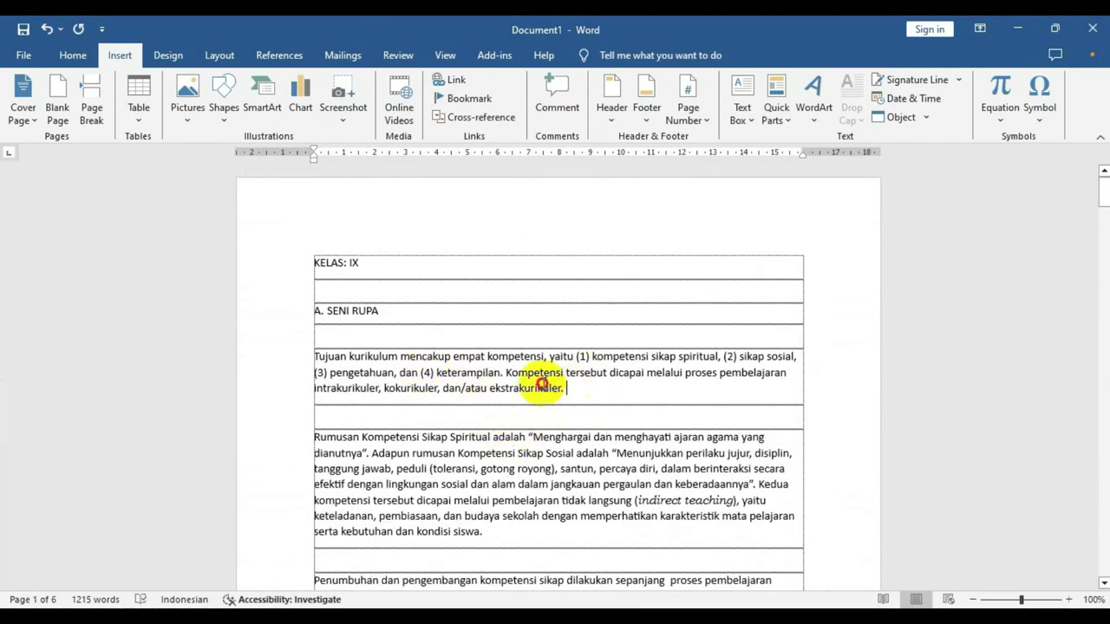
left_click_drag(541, 384, 482, 382)
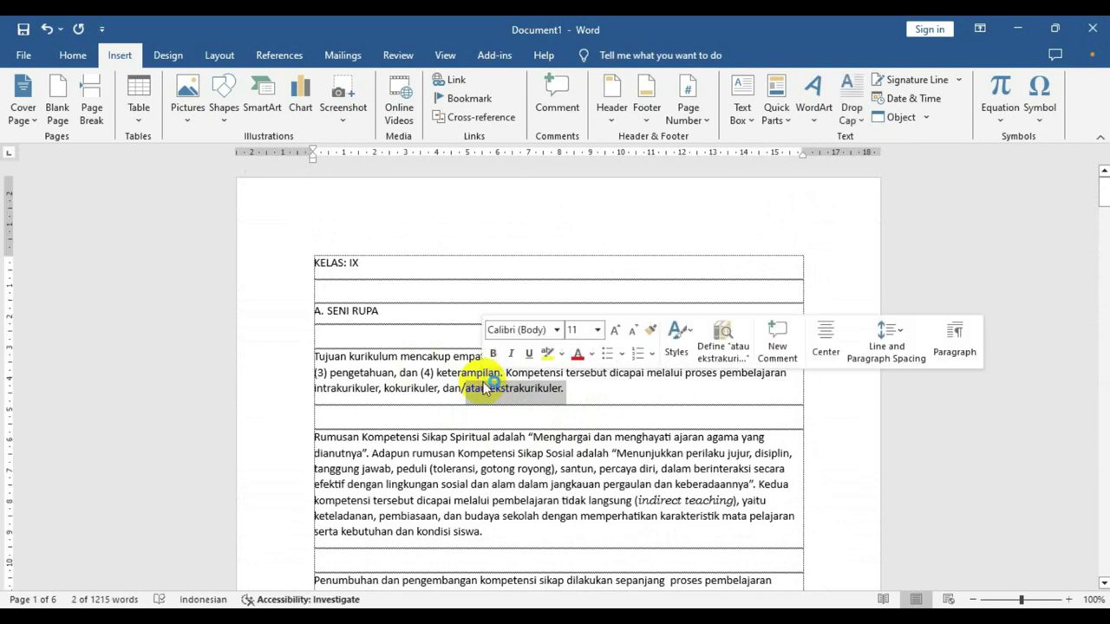
Step: Replace the phrase with 'bb' as an editing test, undo it, and close the document
key("BackSpace")
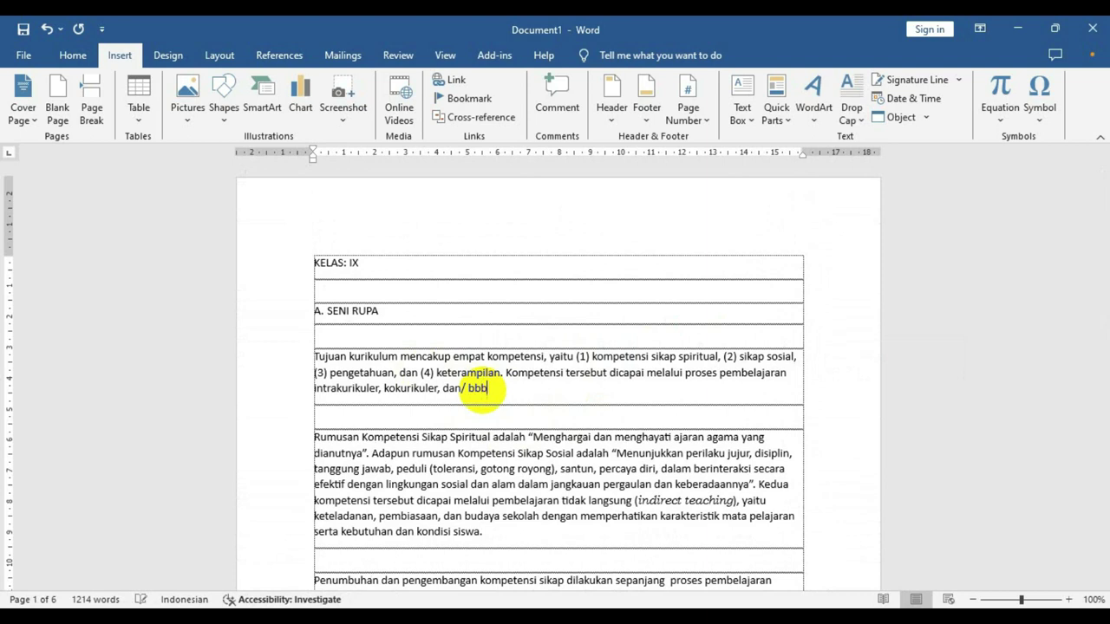
type("bb")
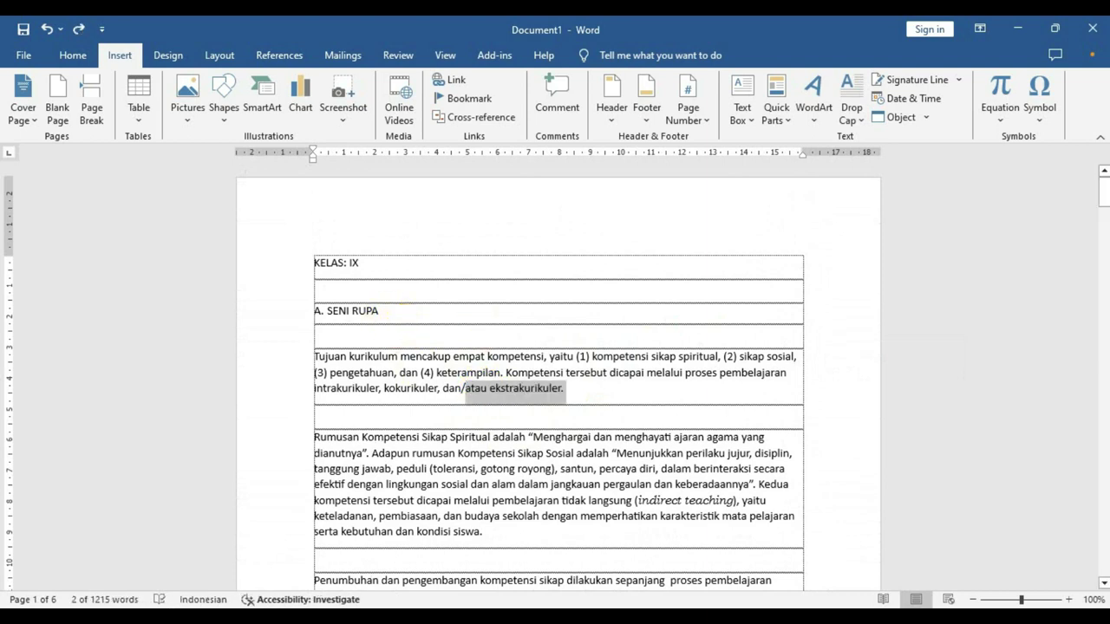
key("ctrl+z")
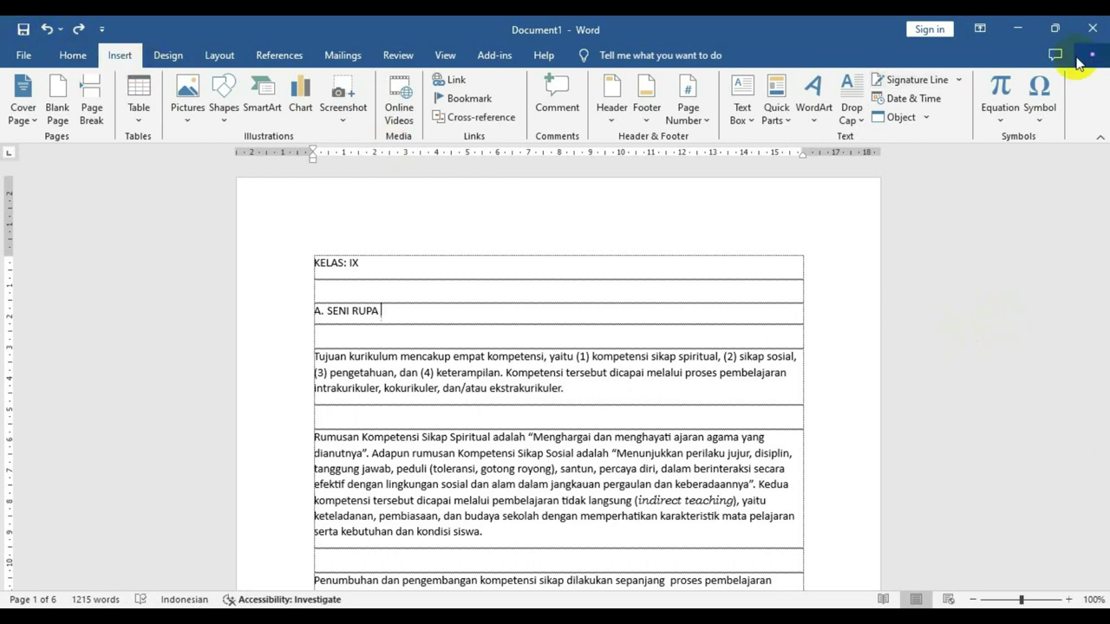
left_click(1094, 30)
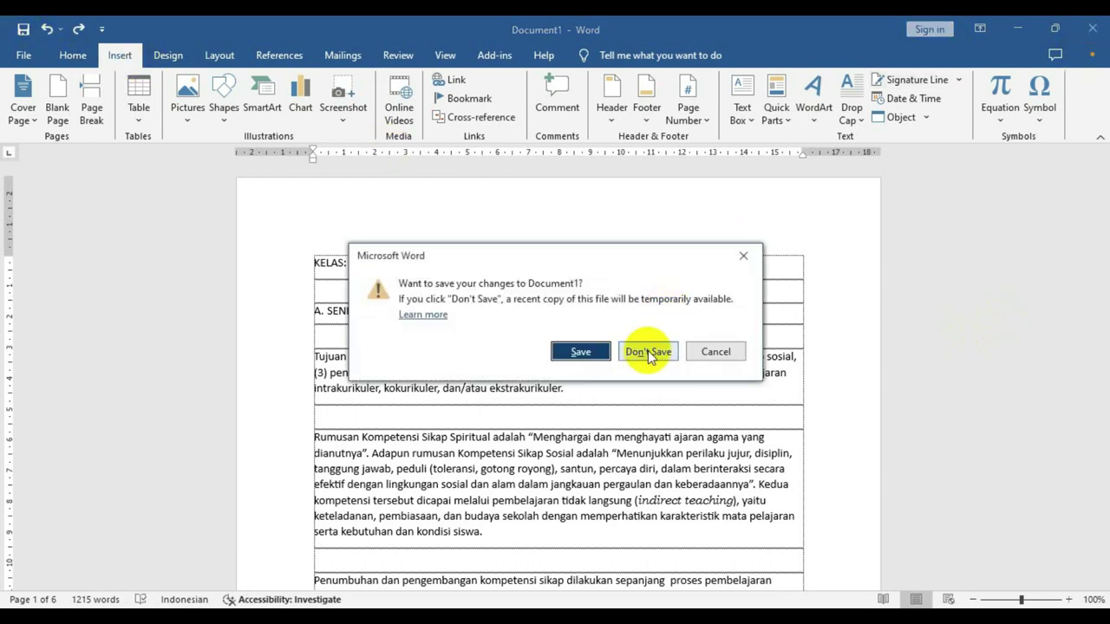
Step: Discard the test document unsaved and browse the Desktop for a file's text to insert
left_click(648, 351)
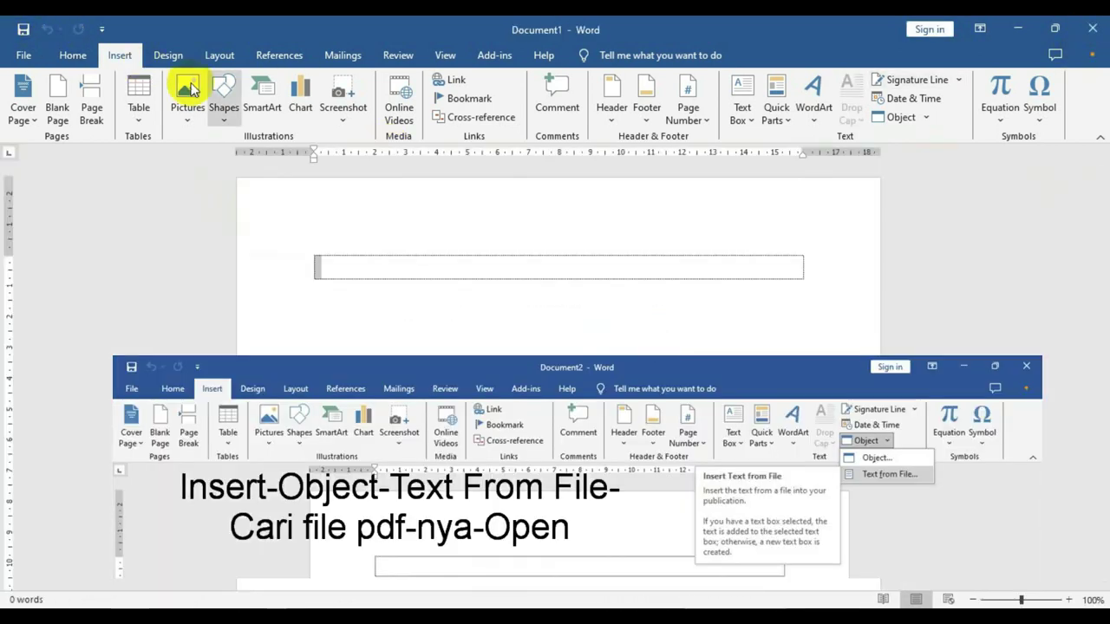
left_click(926, 118)
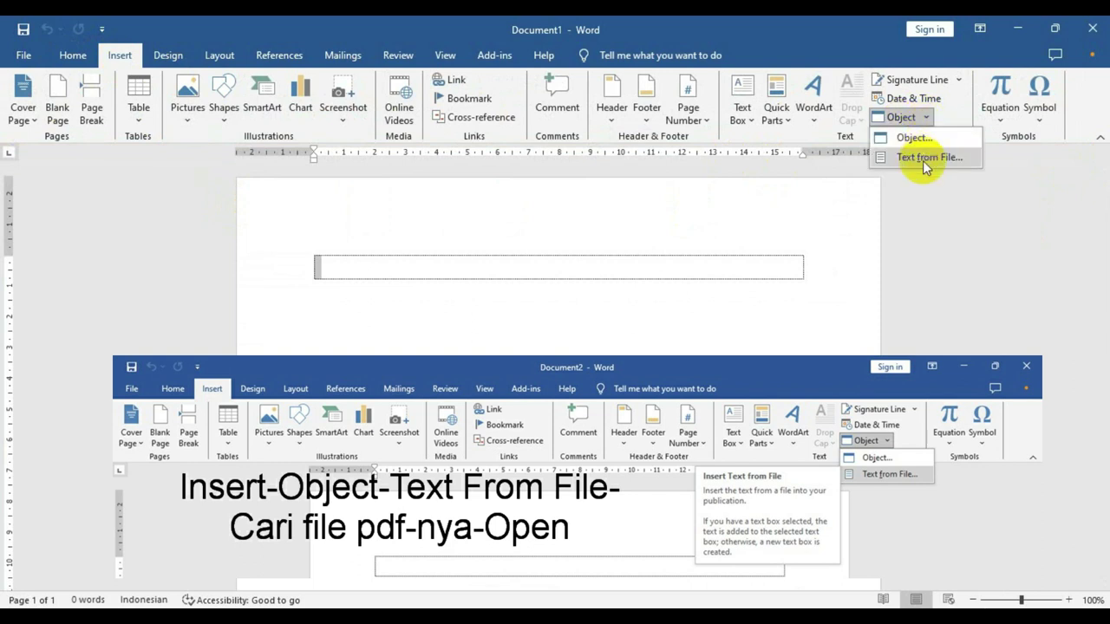
left_click(923, 160)
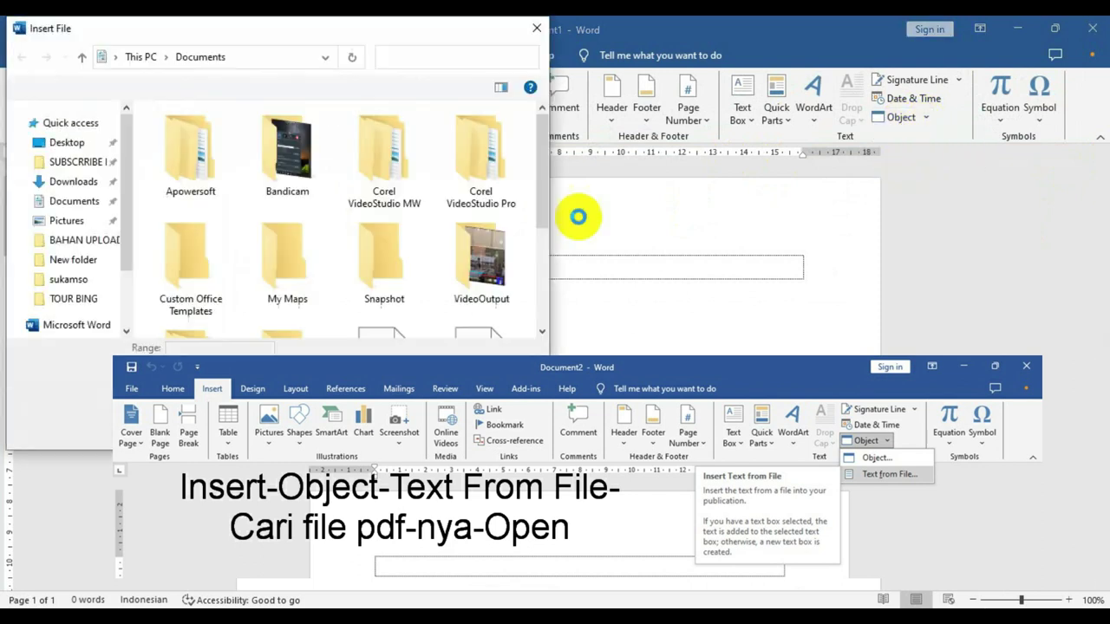
scroll(404, 275, "down", 5)
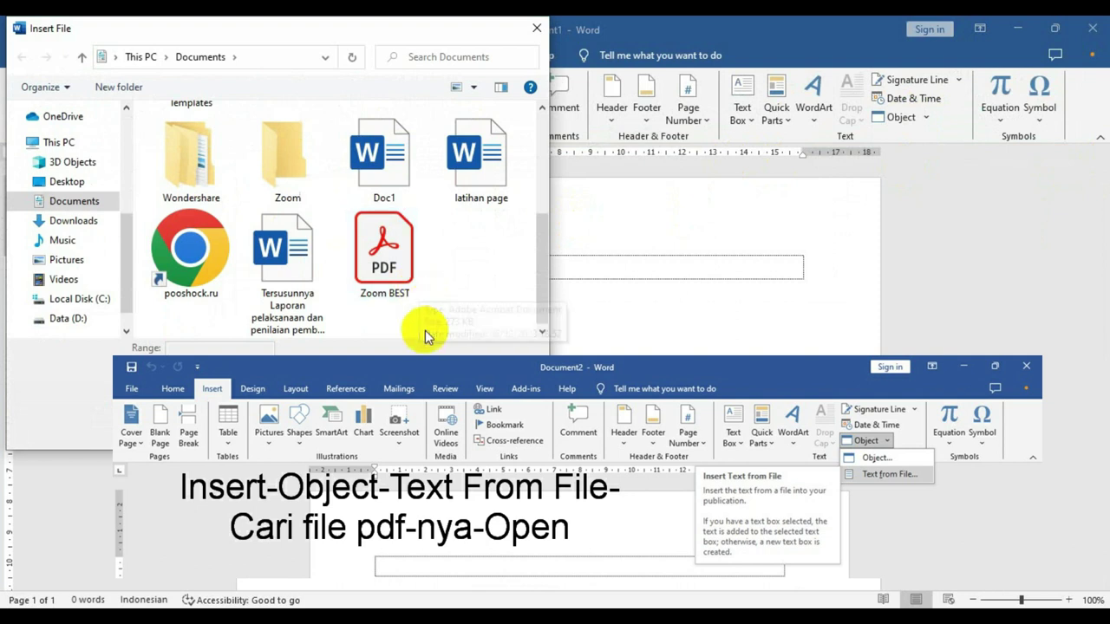
scroll(425, 328, "up", 2)
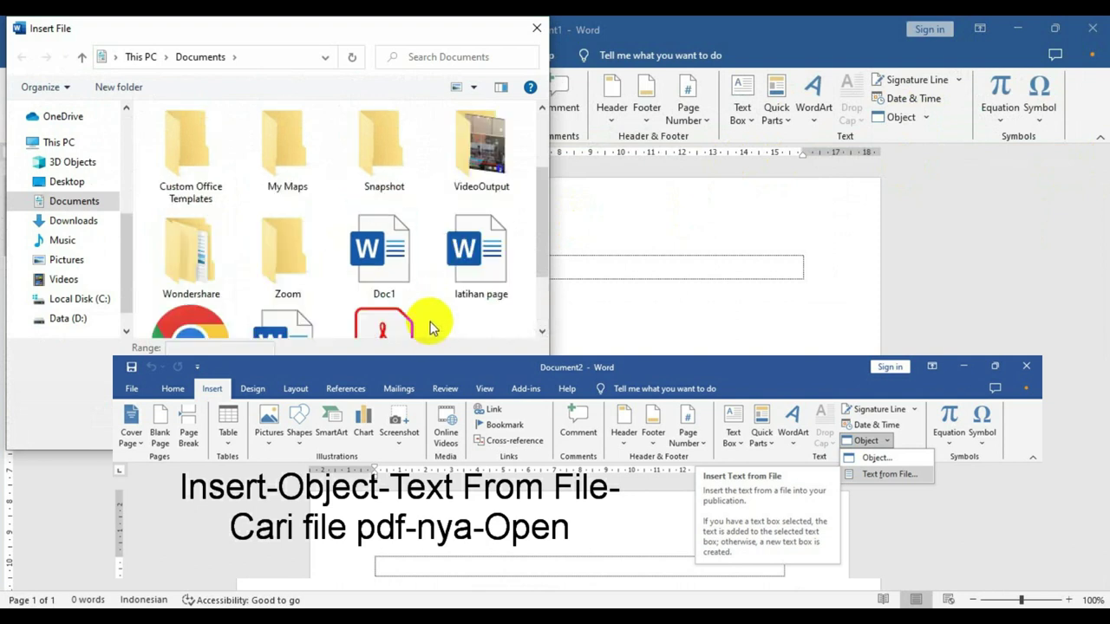
left_click(63, 182)
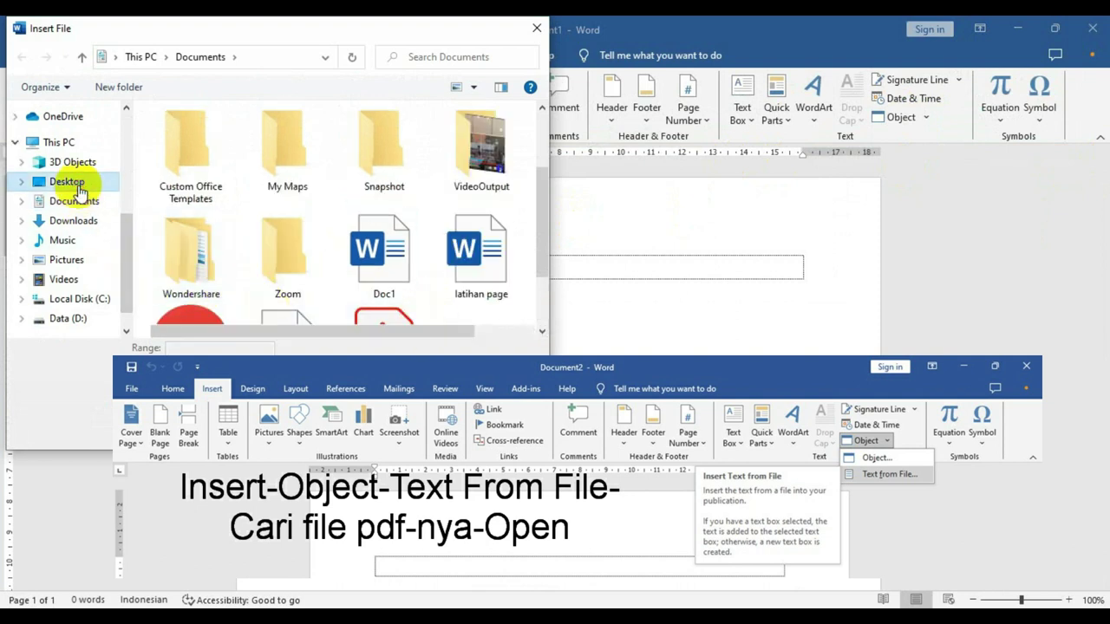
scroll(416, 270, "down", 1)
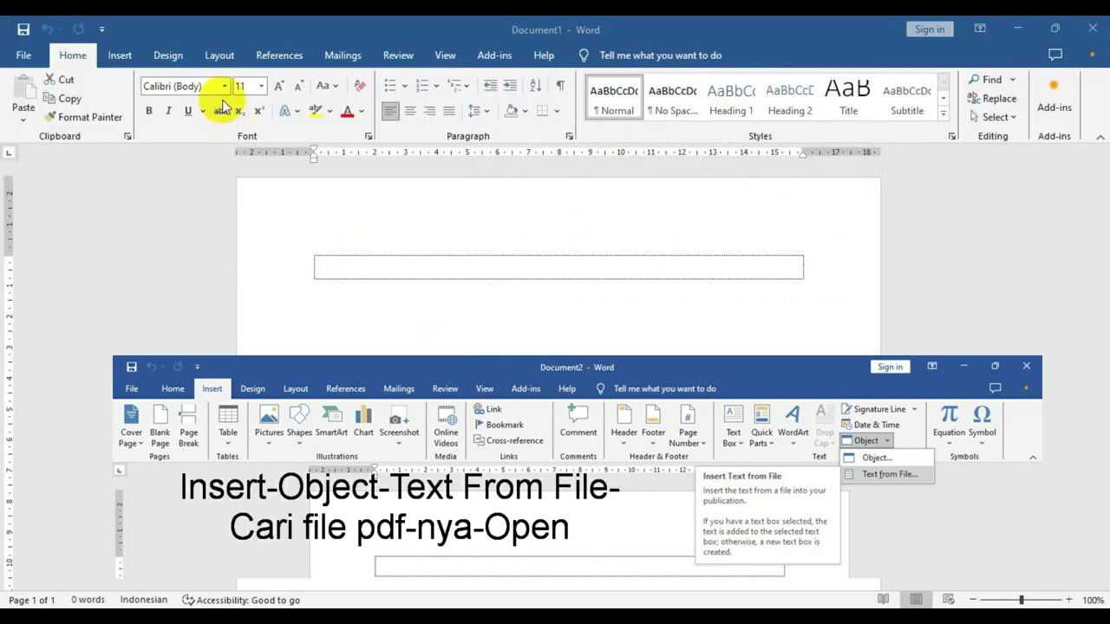
Step: Insert the text of the lampiran KI and KD PDF from the Desktop
left_click(120, 57)
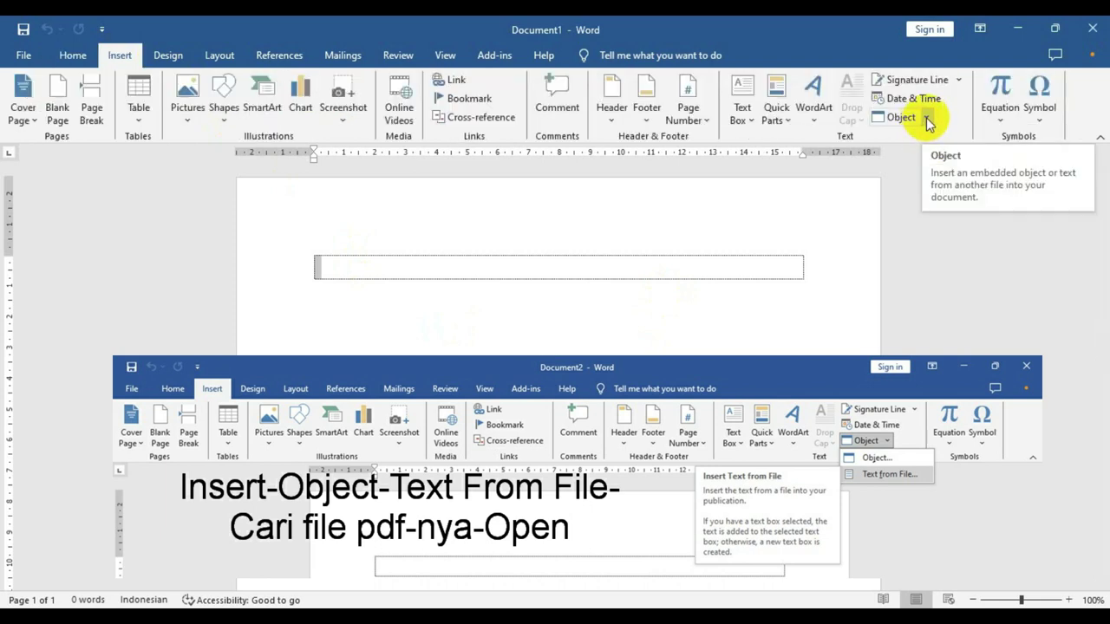
left_click(927, 120)
left_click(927, 159)
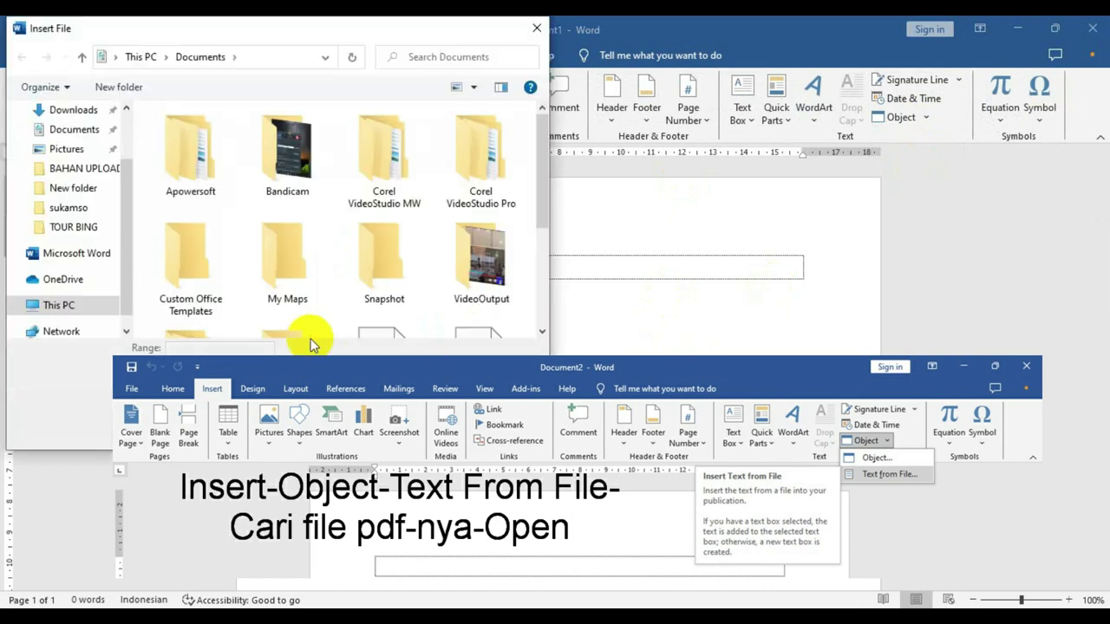
left_click(96, 180)
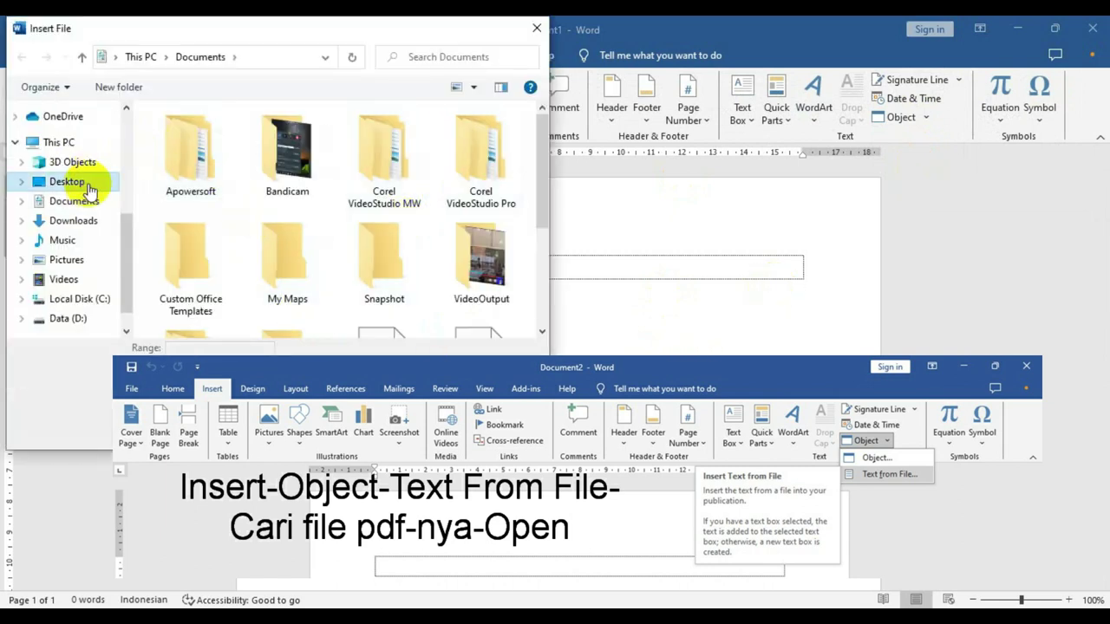
scroll(378, 267, "down", 3)
left_click(381, 280)
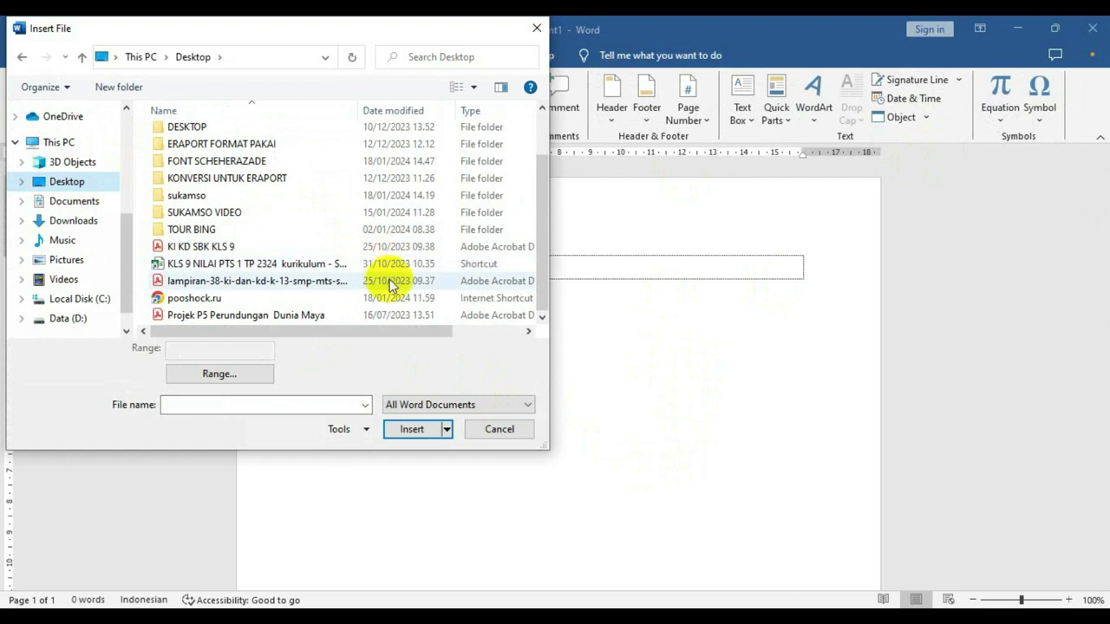
left_click(421, 430)
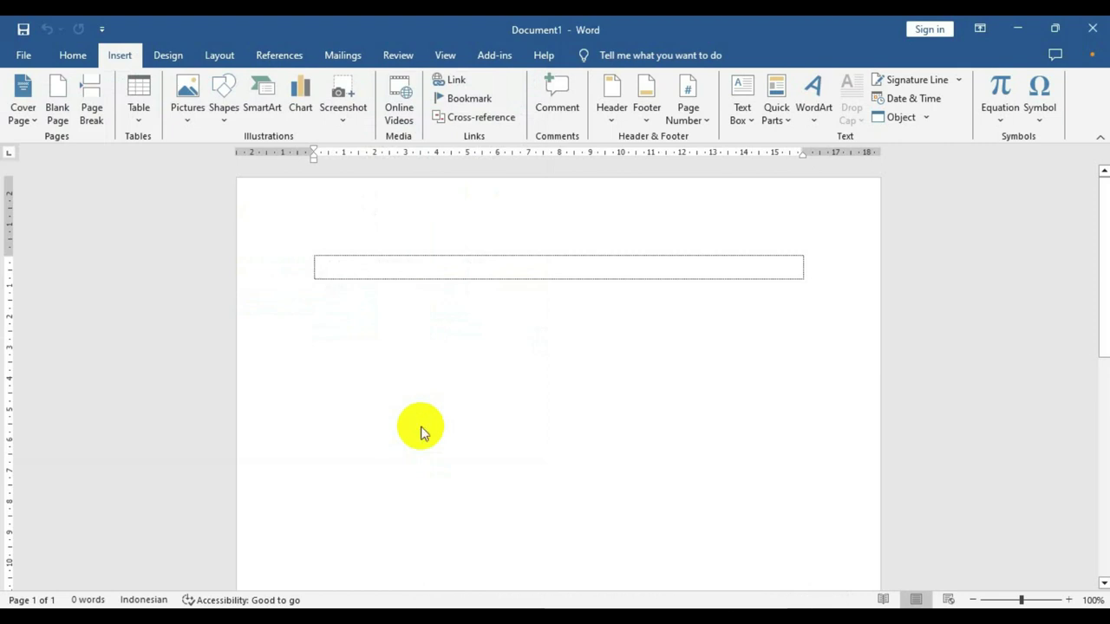
Step: Scroll up through the inserted competency tables and go to the File menu
scroll(453, 412, "down", 4)
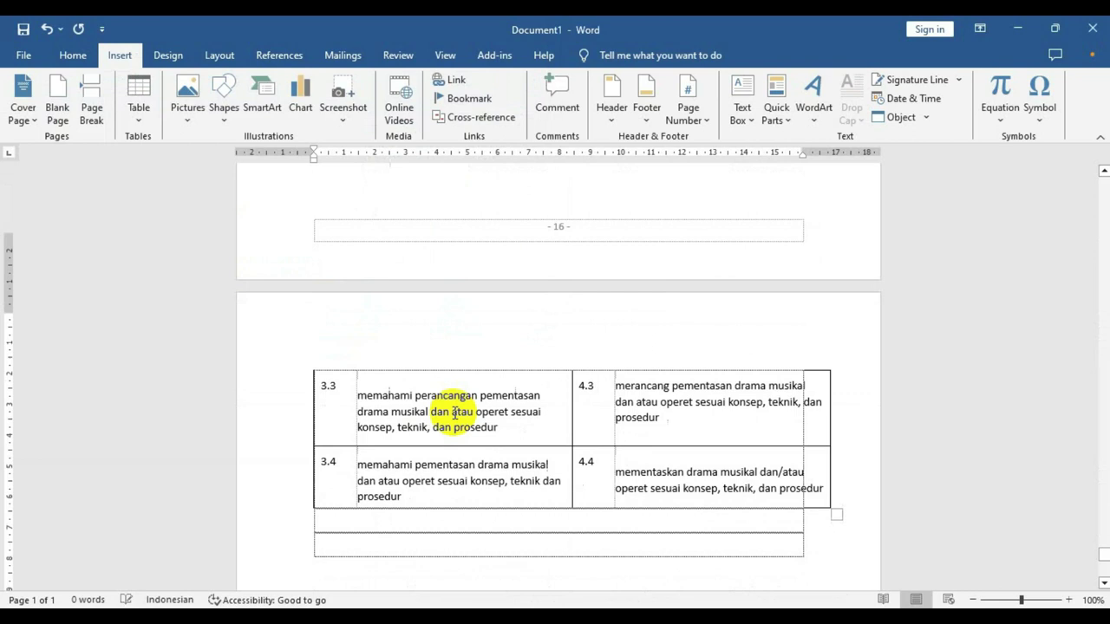
scroll(463, 414, "up", 9)
scroll(482, 401, "up", 7)
scroll(482, 401, "up", 6)
scroll(482, 400, "up", 5)
scroll(482, 400, "up", 1)
scroll(483, 400, "up", 5)
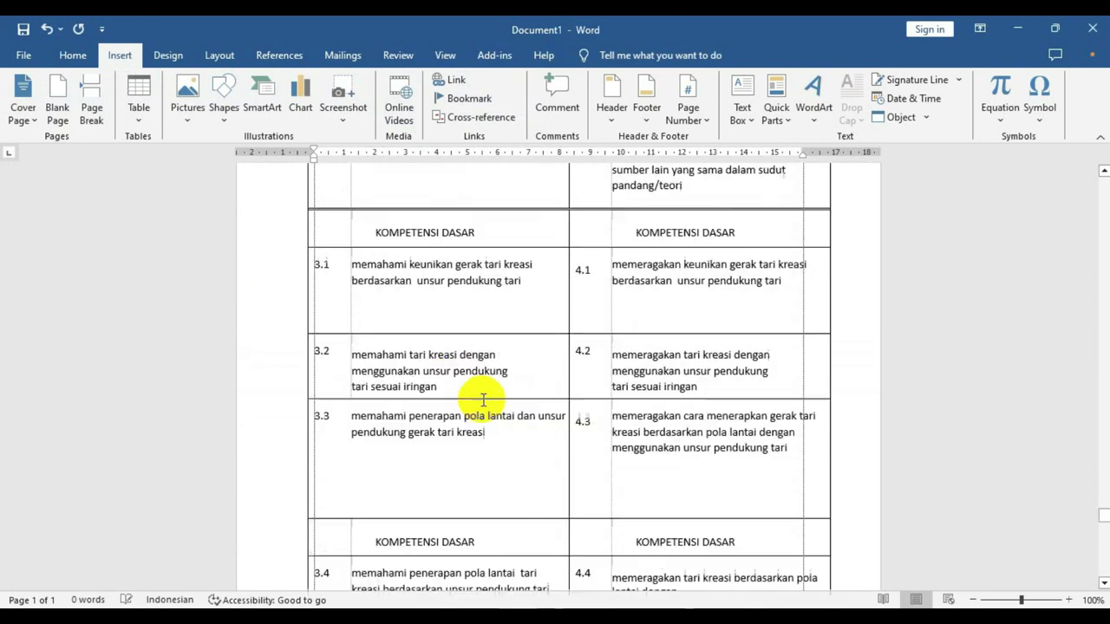
scroll(482, 400, "up", 5)
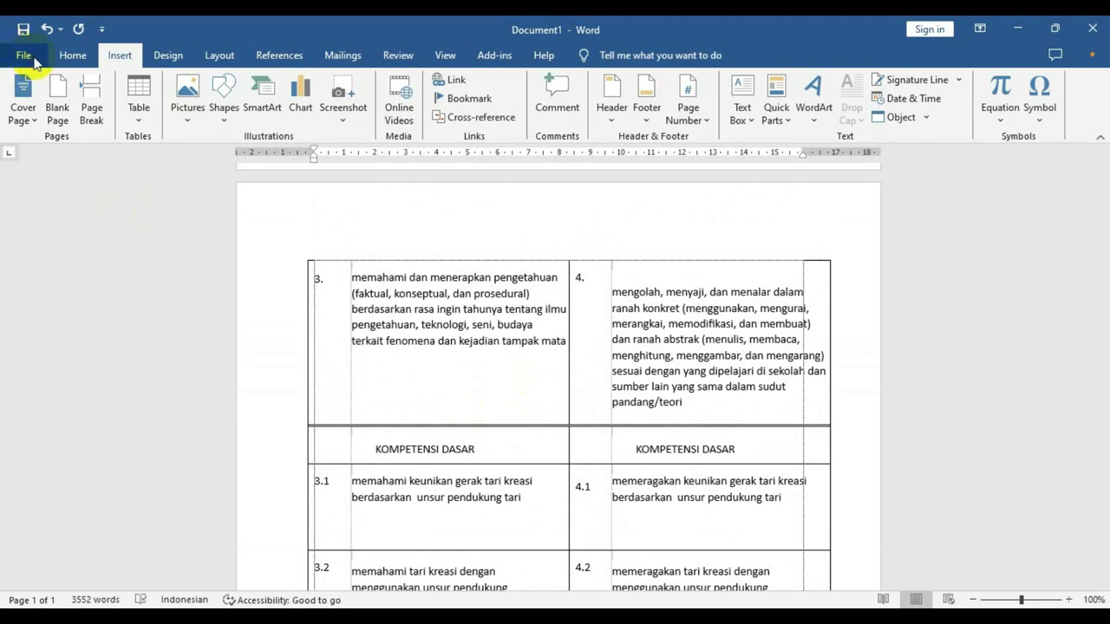
left_click(26, 56)
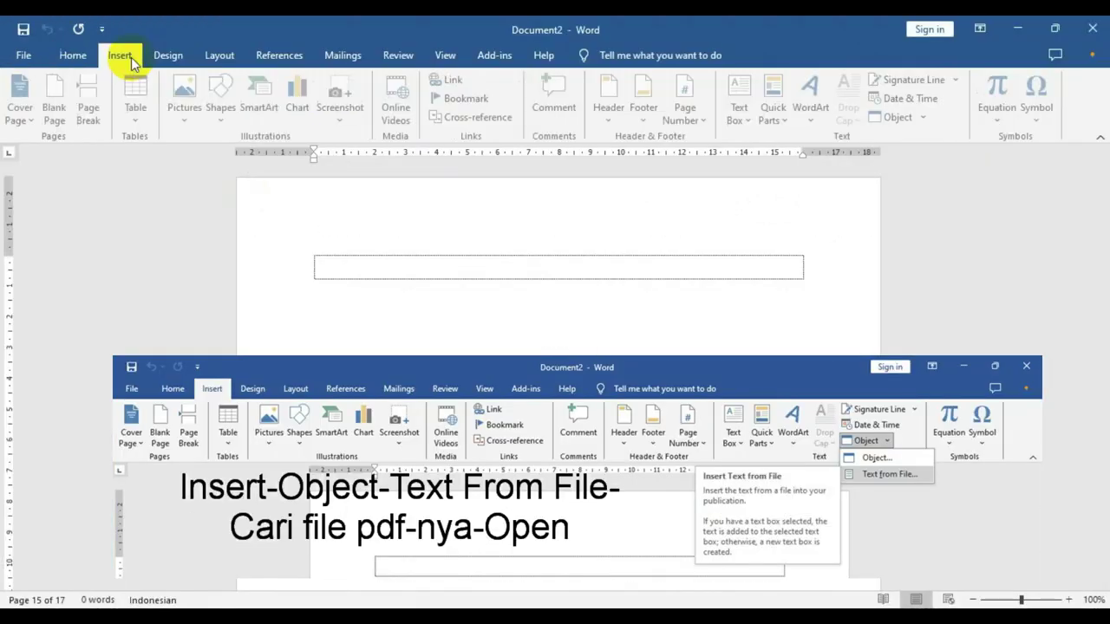
Step: Insert the text of the filmora10 PDF from the Desktop into Document1
left_click(928, 118)
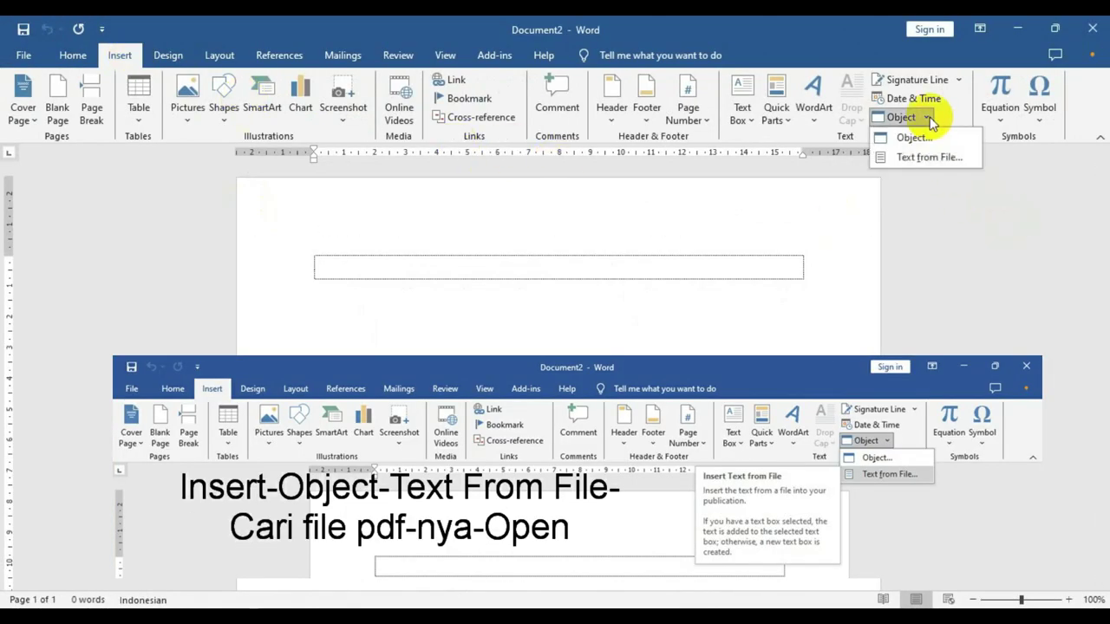
left_click(917, 159)
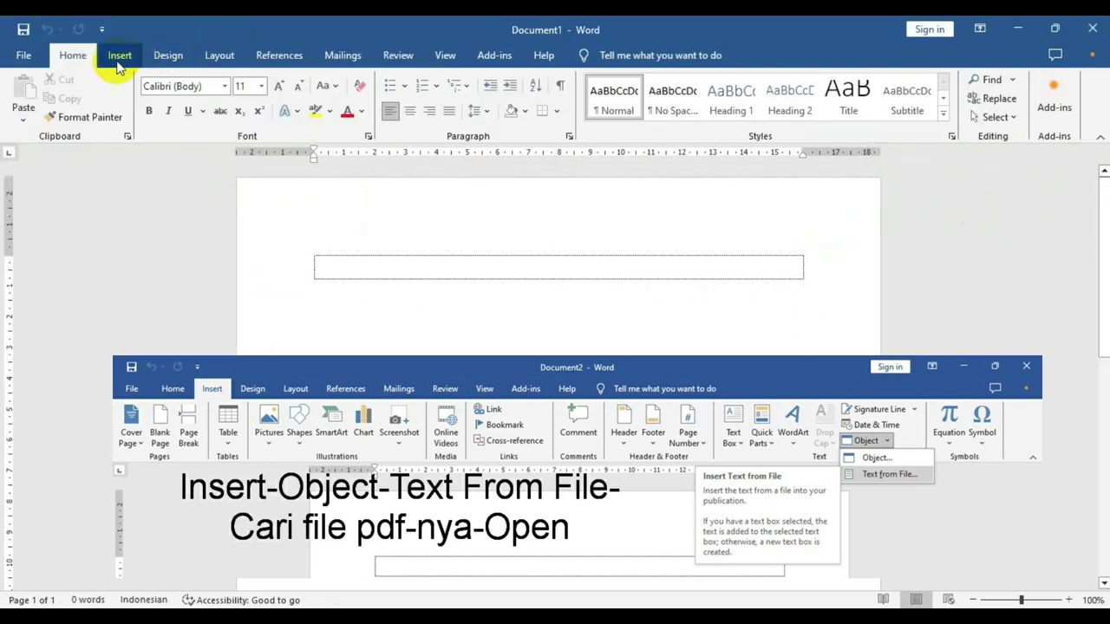
left_click(119, 61)
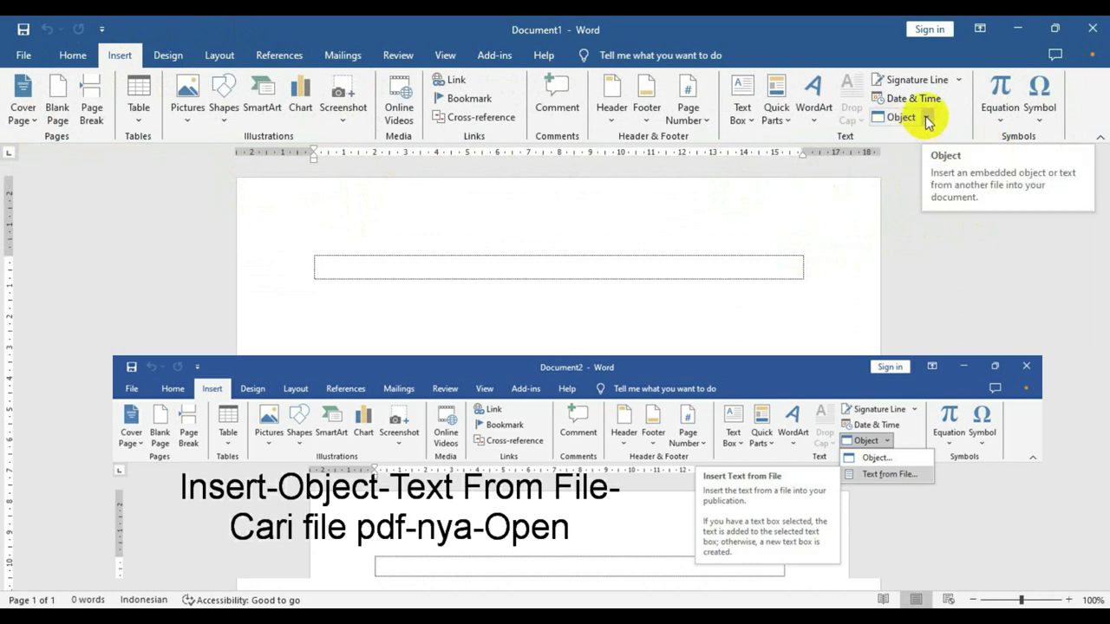
left_click(926, 119)
left_click(906, 158)
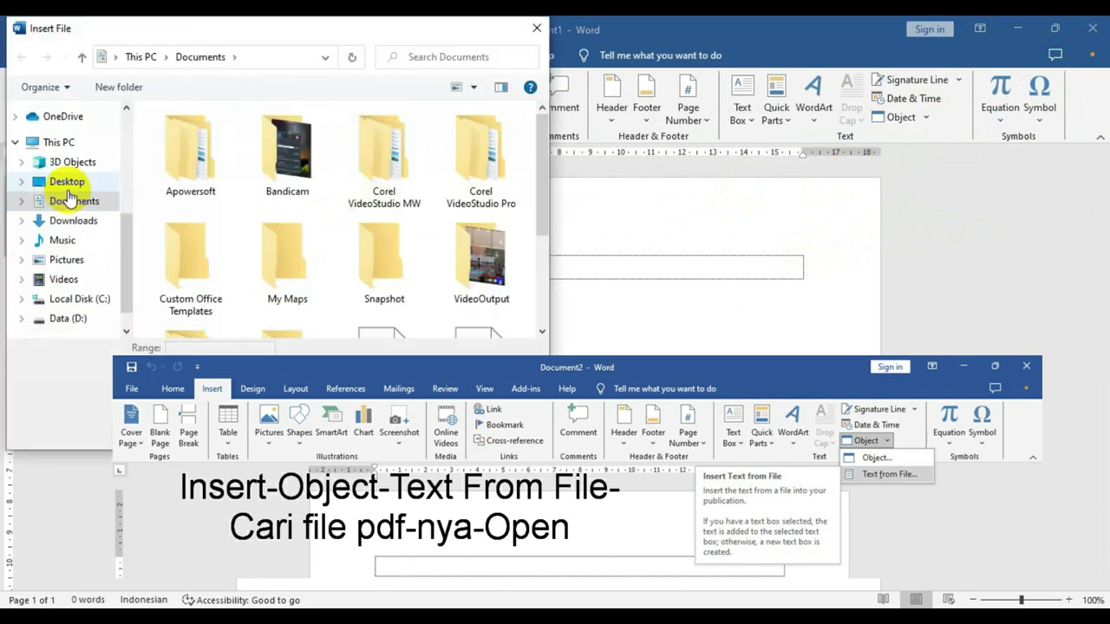
left_click(66, 181)
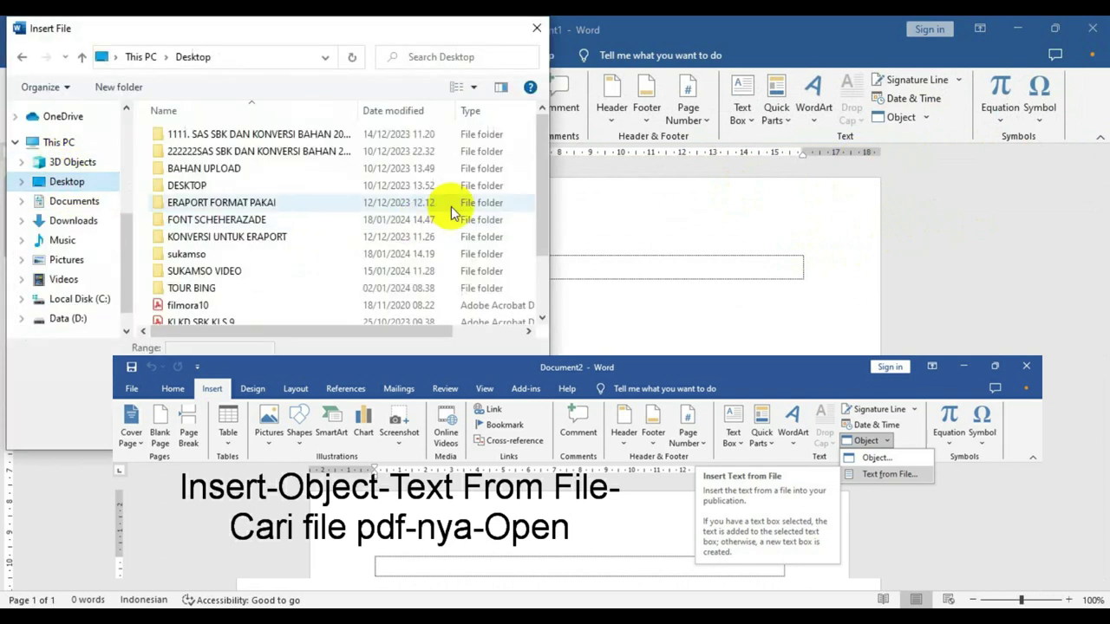
left_click_drag(539, 192, 541, 260)
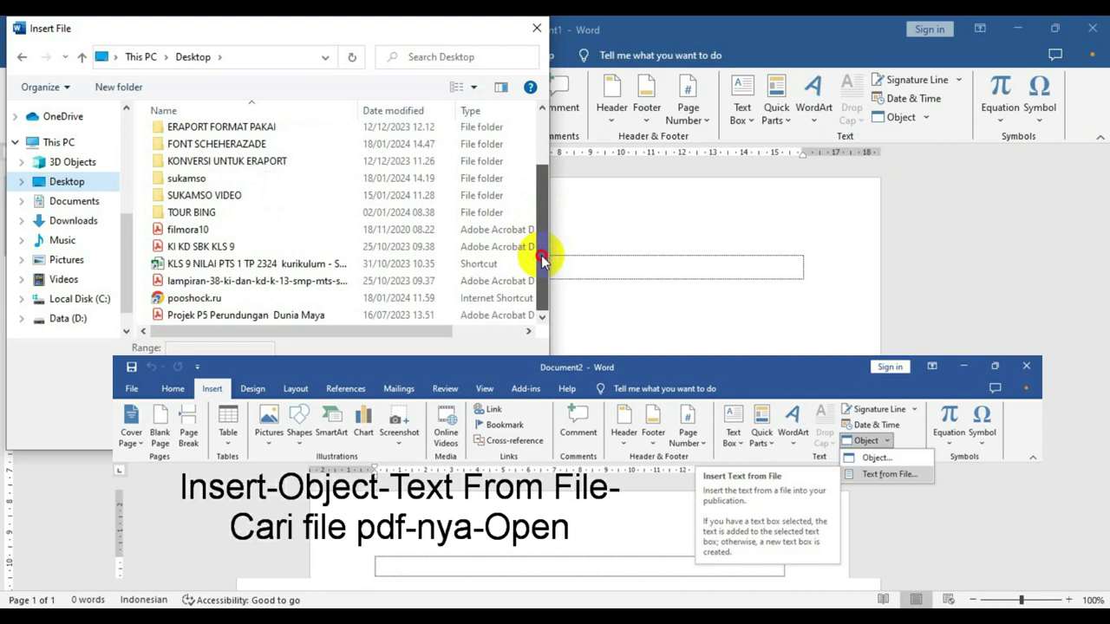
left_click(187, 228)
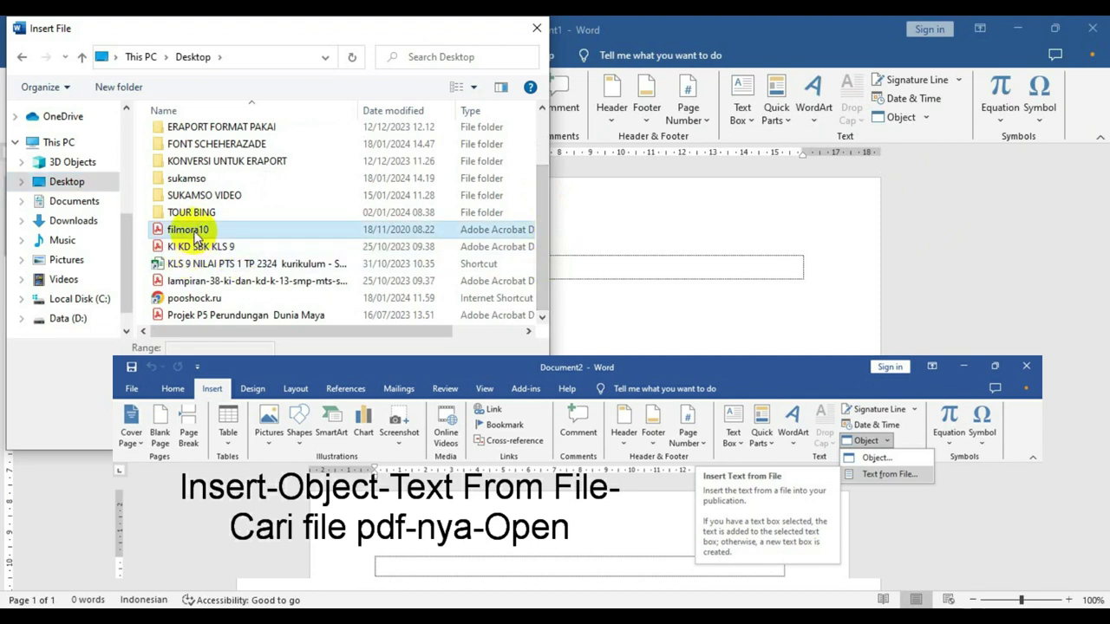
left_click(413, 430)
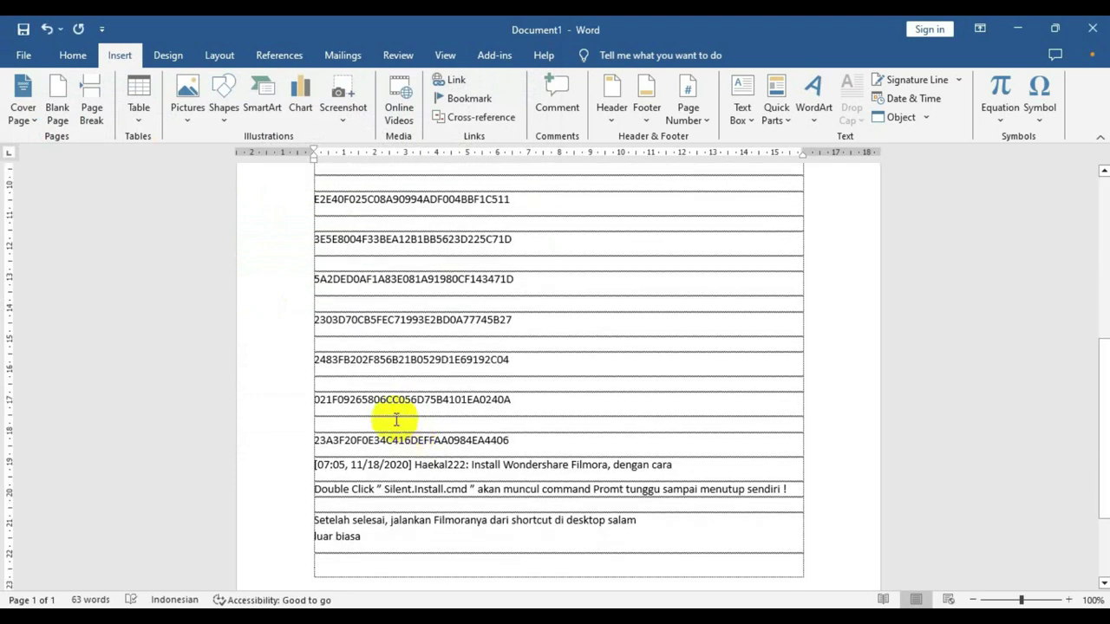
Step: Check the filmora10 text is editable by selecting the 'Setelah selesai' line and 'luar biasa'
scroll(451, 463, "up", 3)
scroll(515, 460, "up", 4)
scroll(520, 464, "down", 5)
scroll(555, 468, "down", 5)
left_click(496, 371)
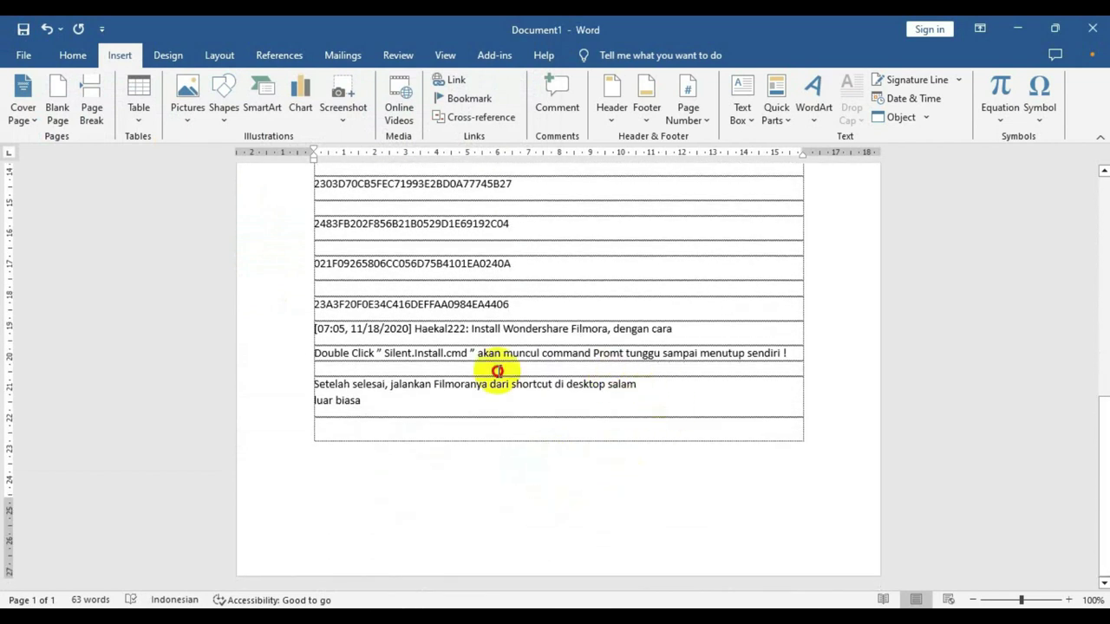
triple_click(496, 371)
left_click(351, 400)
left_click_drag(352, 400, 292, 404)
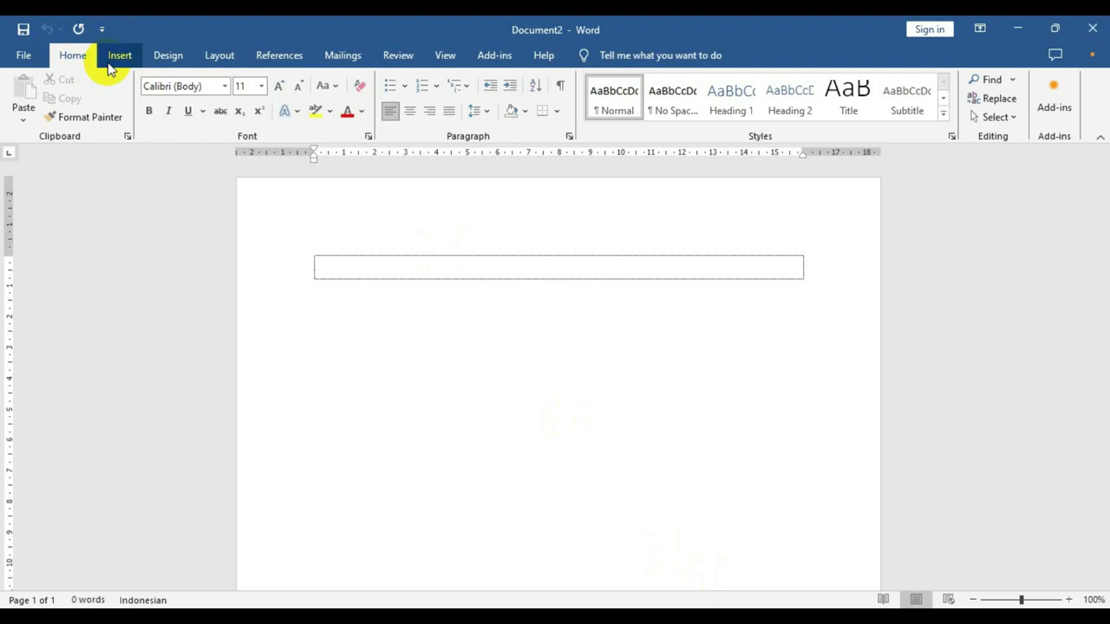
left_click(112, 56)
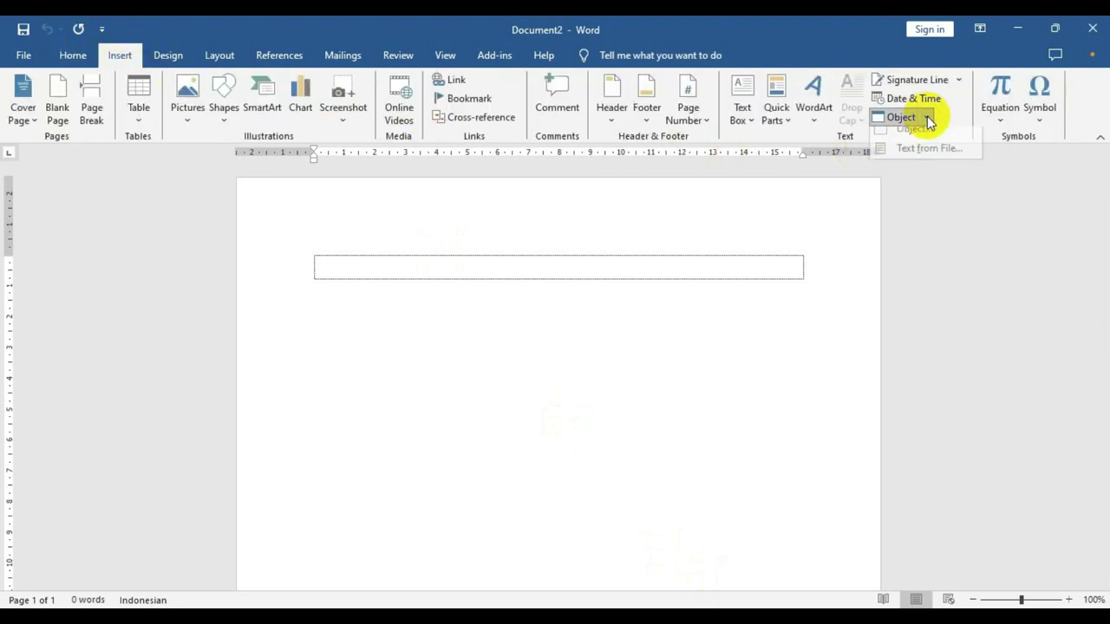
Step: Choose Text from File and select the UTAMA FORMAT SOAL USBN exam-question PDF on the Desktop
left_click(921, 158)
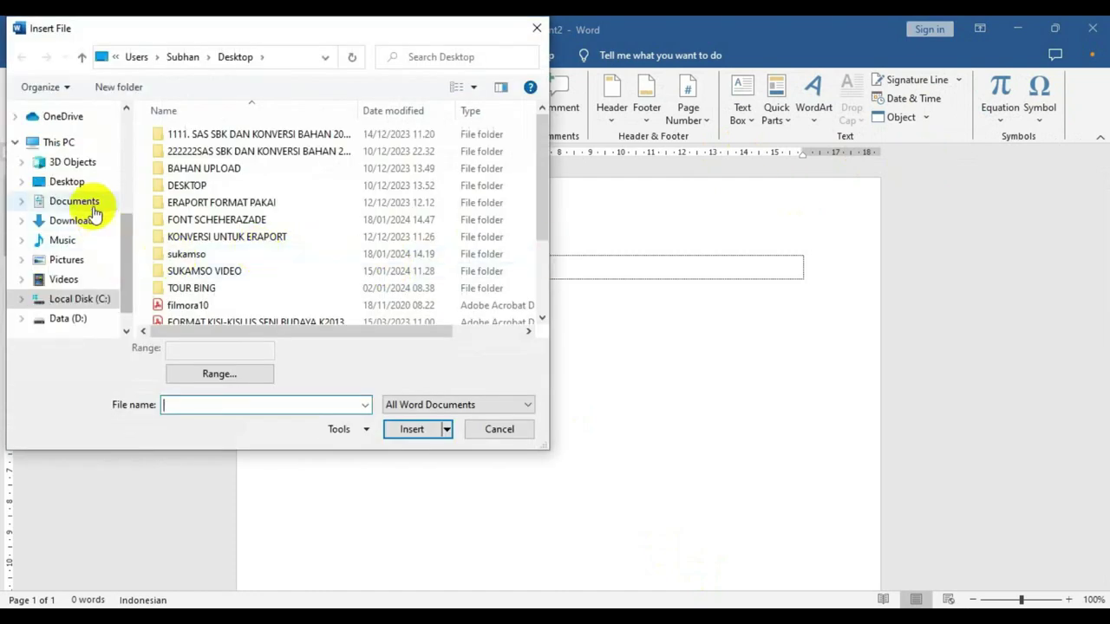
left_click(75, 180)
left_click_drag(545, 167, 533, 251)
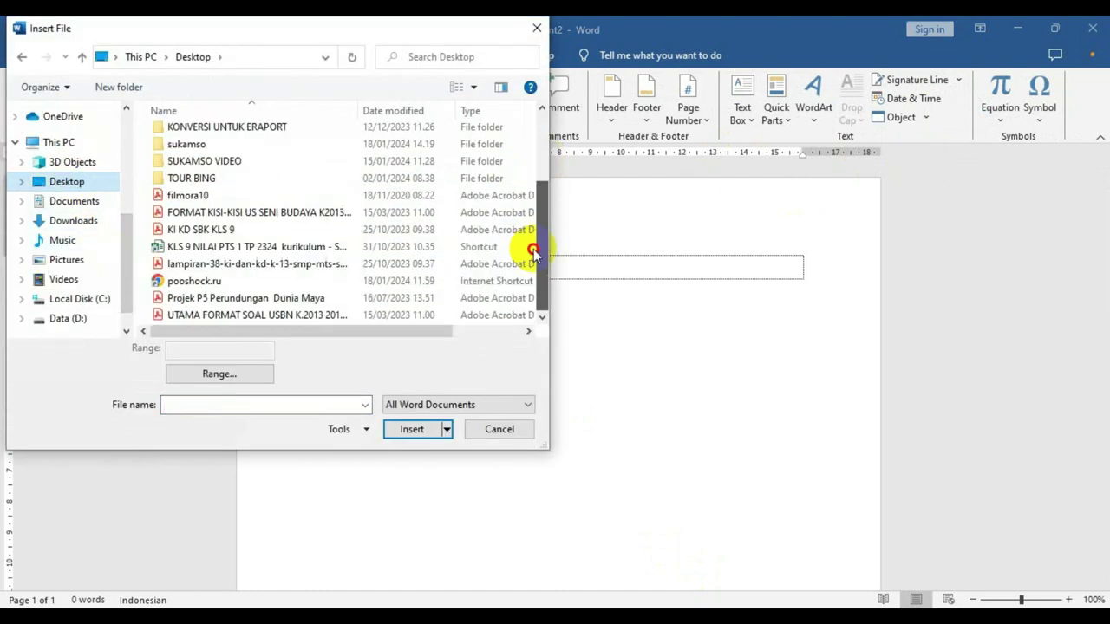
left_click(238, 317)
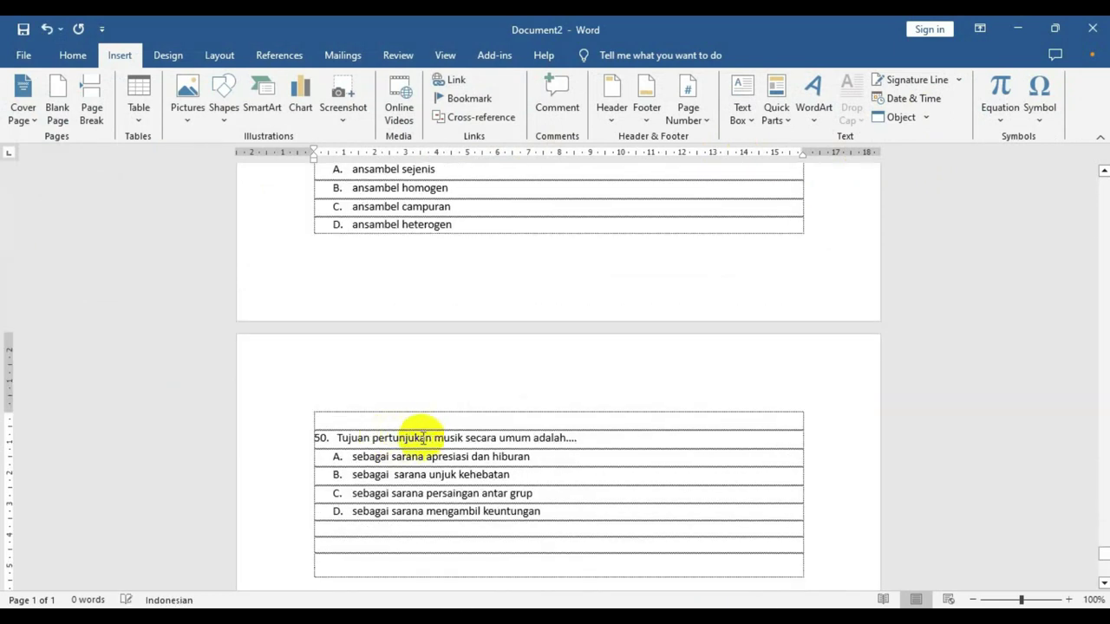
Step: Scroll back up through the inserted questions toward the top of the document
scroll(424, 435, "up", 4)
scroll(425, 434, "up", 1)
scroll(426, 435, "up", 5)
scroll(438, 433, "up", 5)
scroll(442, 431, "up", 5)
scroll(441, 425, "up", 5)
scroll(440, 426, "up", 5)
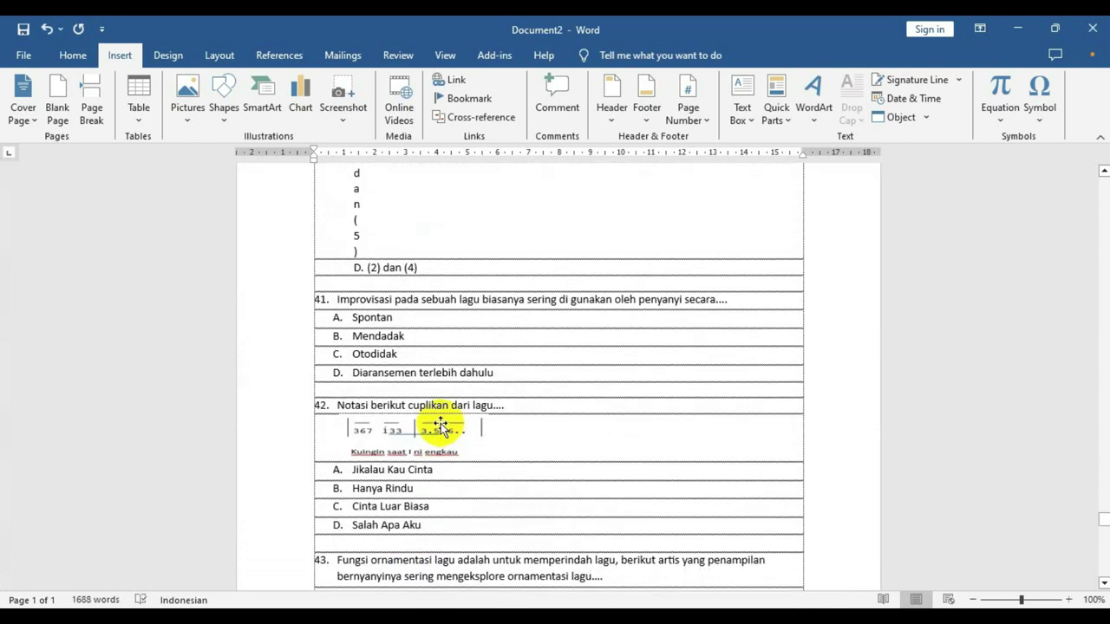
scroll(512, 390, "up", 5)
scroll(517, 397, "up", 1)
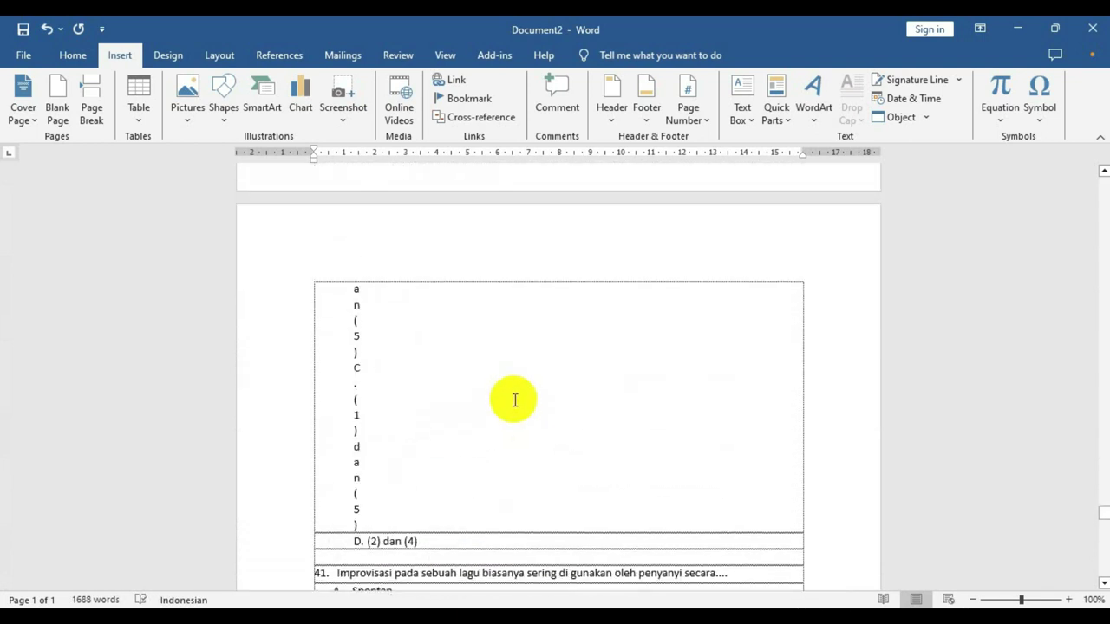
scroll(514, 400, "up", 5)
scroll(505, 399, "up", 3)
scroll(501, 407, "up", 2)
scroll(495, 411, "up", 2)
scroll(495, 410, "up", 3)
scroll(508, 414, "up", 5)
scroll(510, 419, "up", 5)
scroll(508, 421, "up", 5)
scroll(508, 412, "up", 4)
scroll(507, 412, "up", 1)
scroll(507, 412, "up", 5)
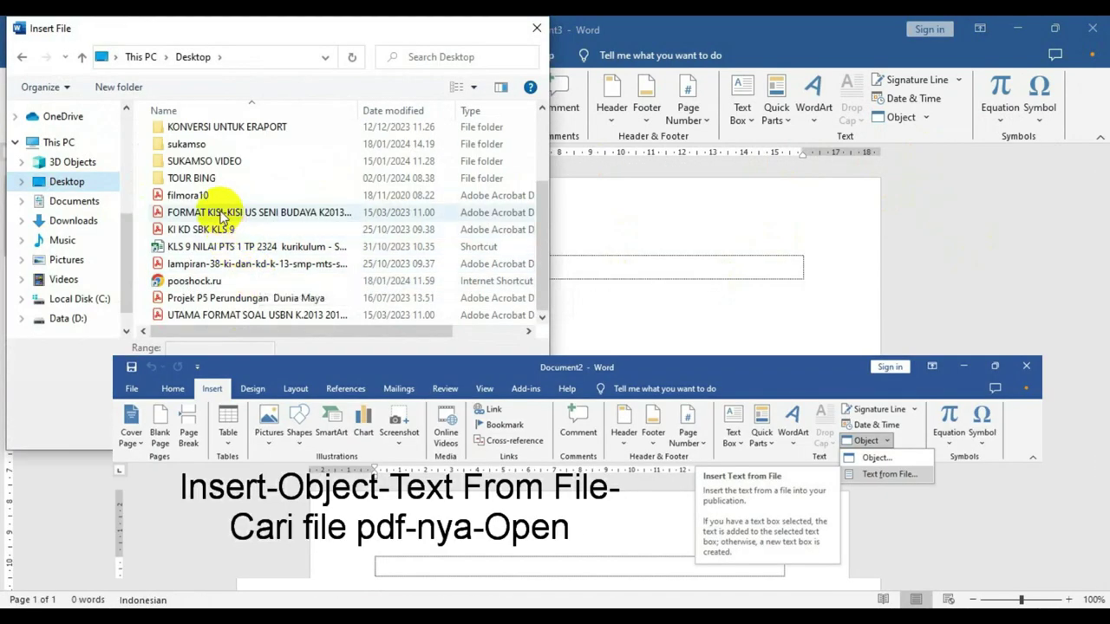
Step: Insert the FORMAT KISI-KISI US SENI BUDAYA K2013 PDF's text and table into Document3
left_click(223, 215)
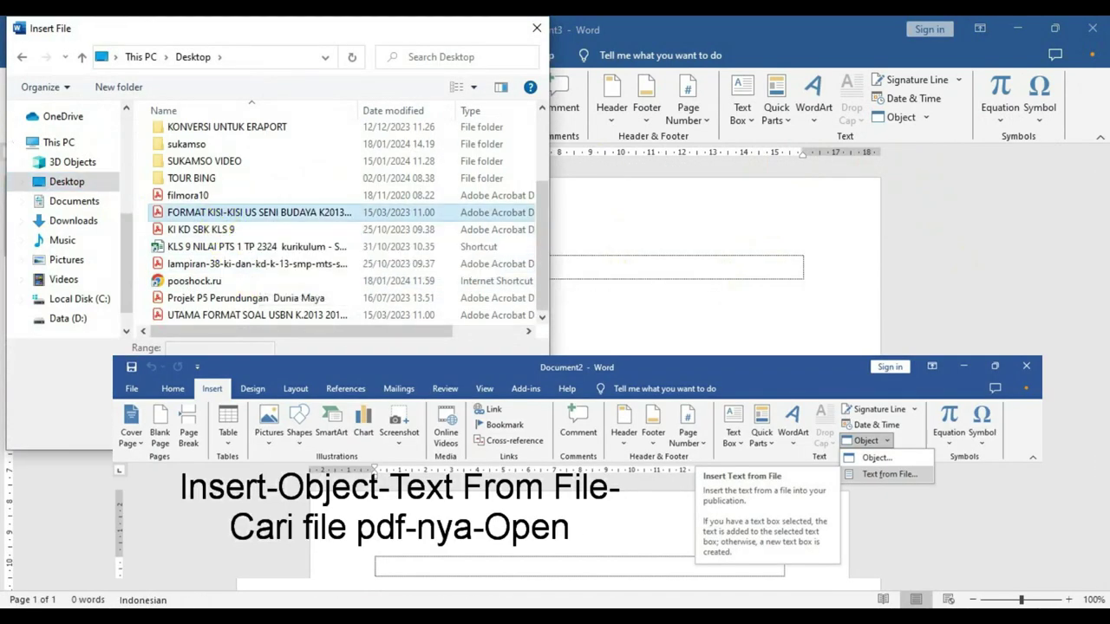
key("Return")
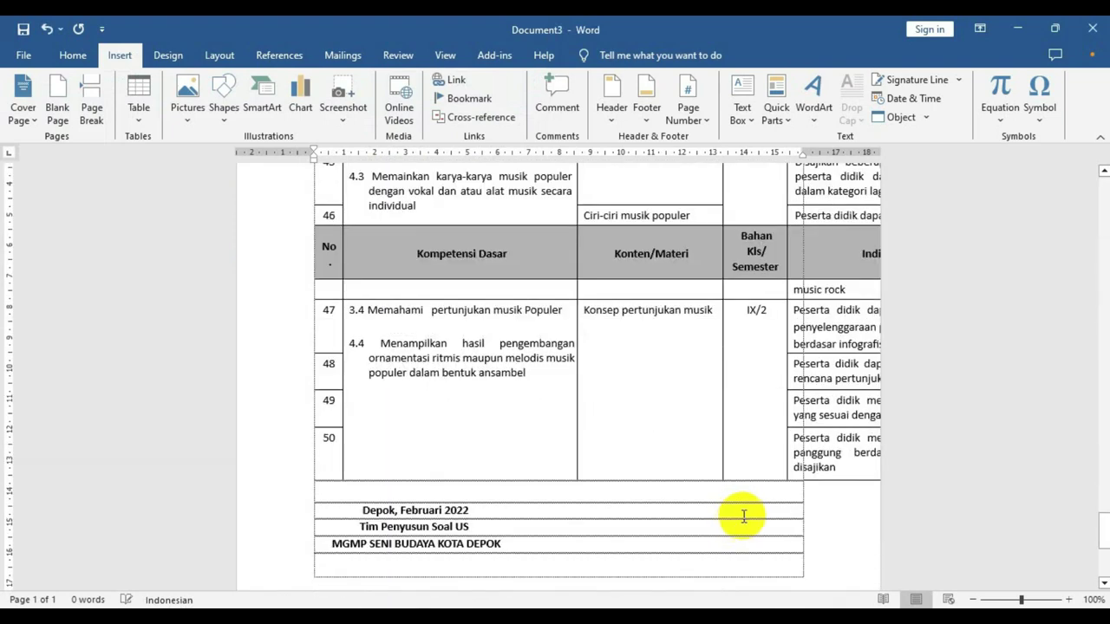
scroll(743, 512, "up", 3)
scroll(738, 515, "up", 3)
scroll(718, 488, "up", 3)
scroll(725, 487, "up", 3)
scroll(725, 483, "up", 2)
scroll(713, 459, "up", 3)
scroll(661, 441, "up", 3)
scroll(656, 442, "up", 3)
scroll(656, 437, "up", 3)
scroll(656, 436, "up", 3)
scroll(656, 429, "up", 2)
scroll(658, 430, "up", 3)
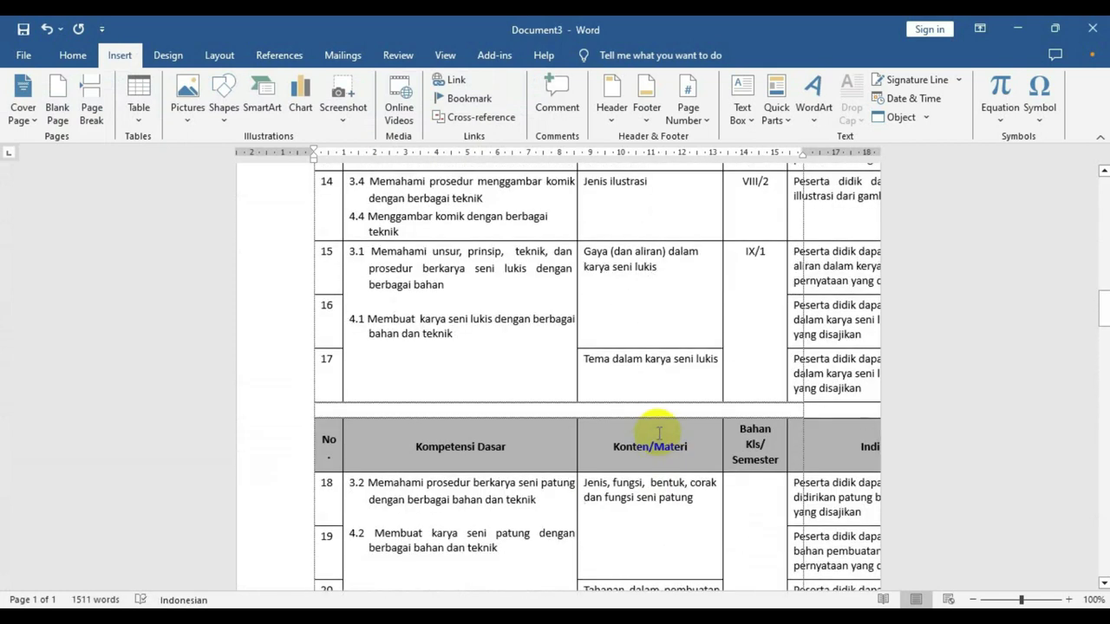
scroll(659, 431, "up", 4)
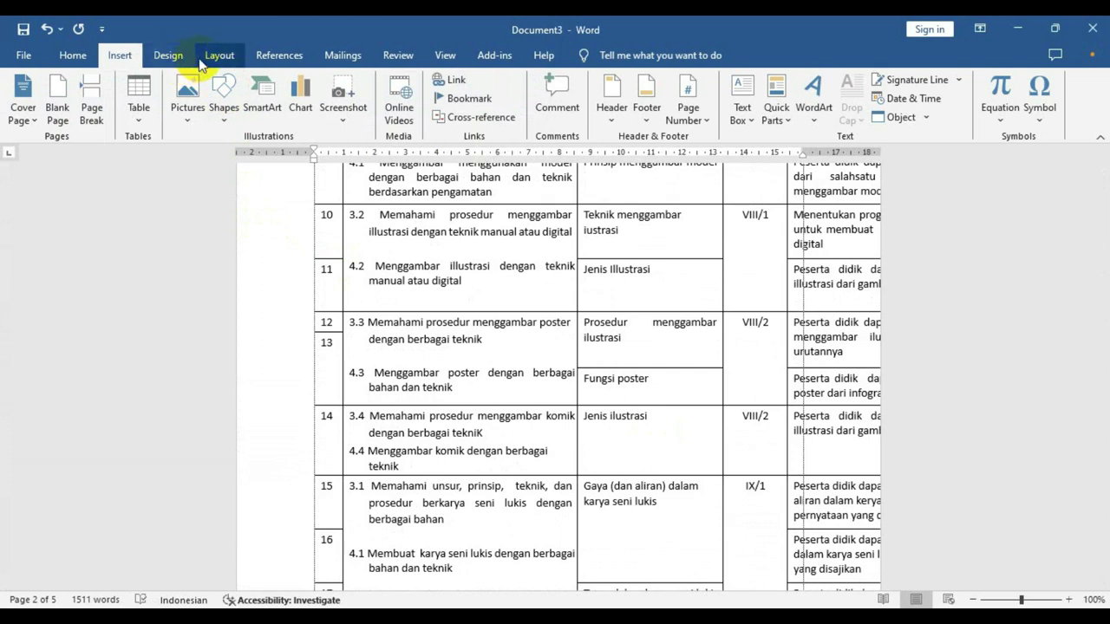
Step: Switch Document3's page orientation to Landscape
left_click(209, 59)
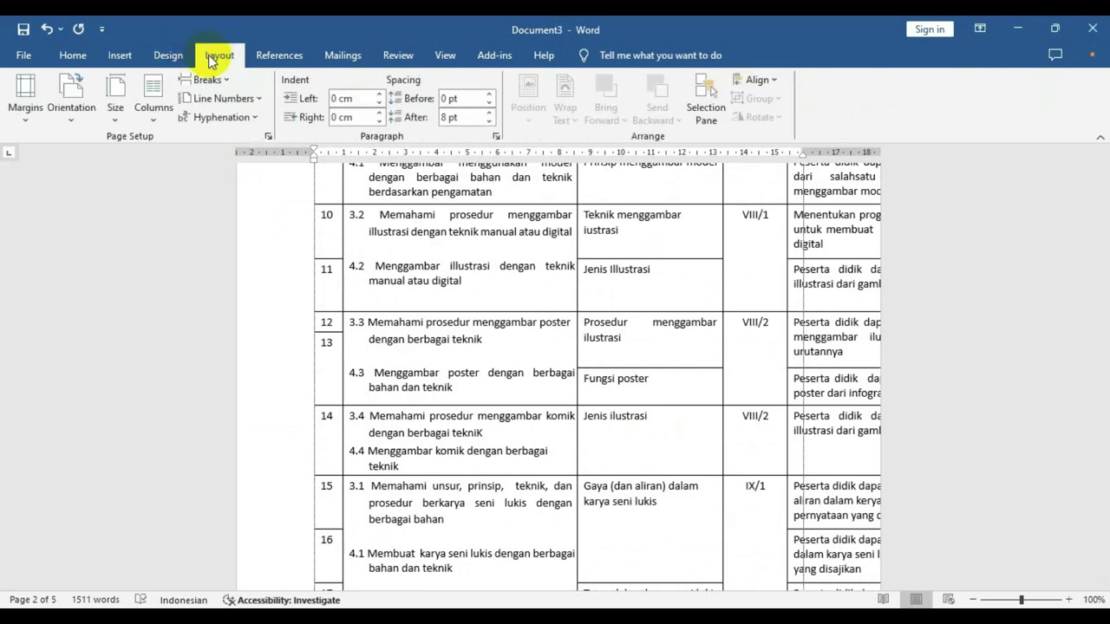
left_click(79, 124)
left_click(98, 186)
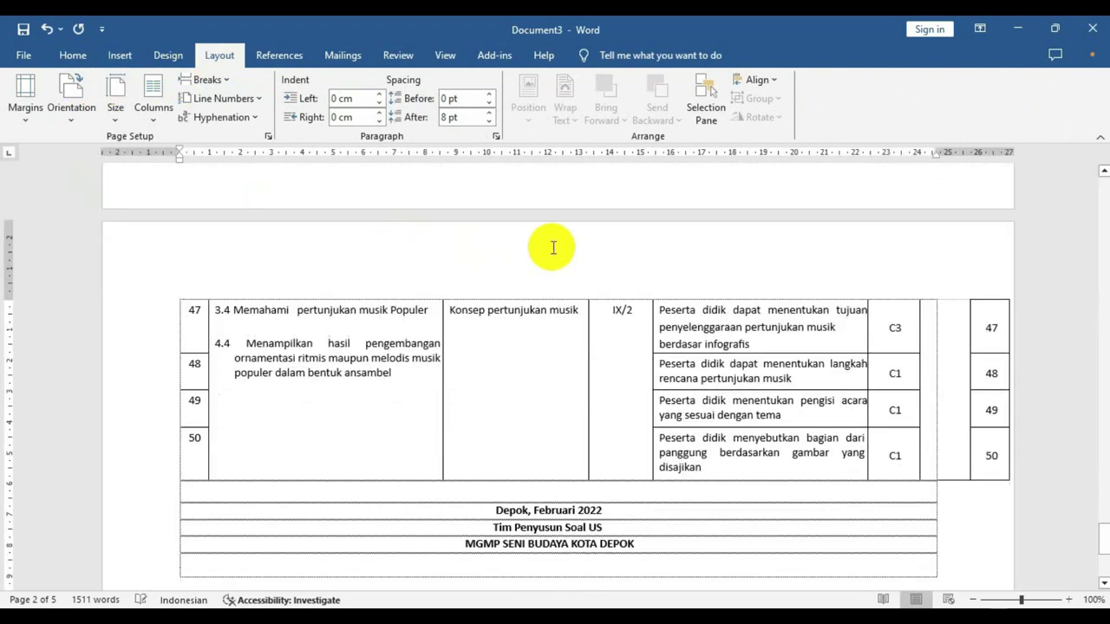
Step: Review the landscape table and place the cursor in row 4's Indikator Soal cell
scroll(564, 252, "down", 3)
scroll(543, 268, "down", 2)
scroll(563, 273, "up", 4)
scroll(564, 274, "up", 5)
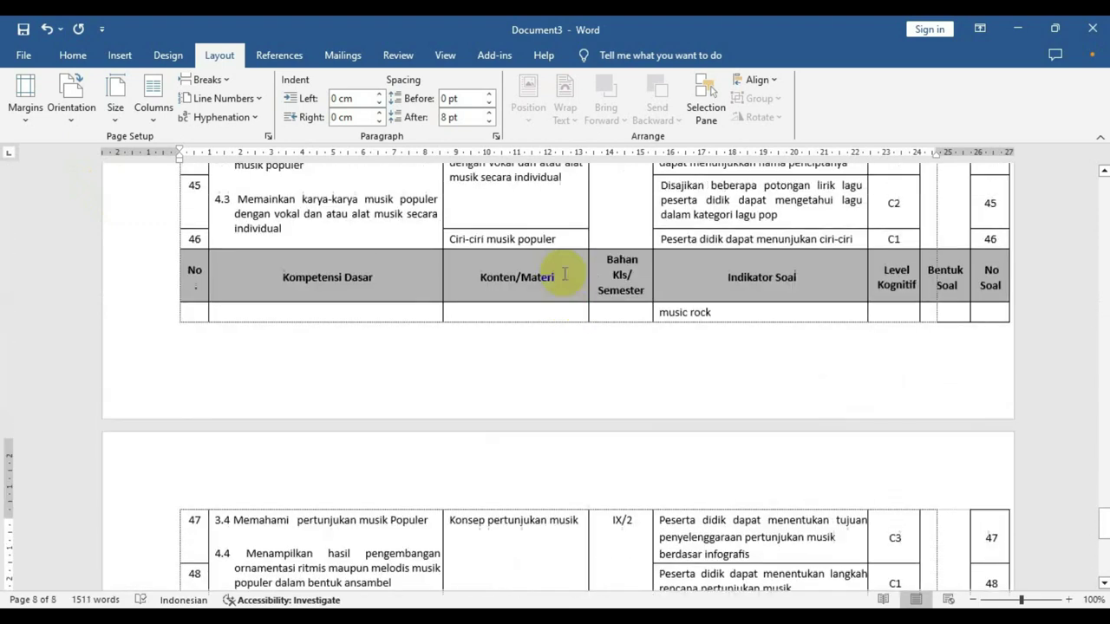
scroll(564, 274, "up", 5)
scroll(565, 274, "up", 4)
scroll(564, 274, "up", 5)
scroll(563, 274, "up", 4)
scroll(565, 274, "up", 5)
scroll(565, 274, "up", 4)
scroll(565, 274, "up", 4)
scroll(565, 274, "up", 4)
scroll(564, 274, "up", 5)
scroll(565, 274, "up", 4)
scroll(562, 274, "up", 4)
scroll(559, 273, "up", 4)
scroll(559, 274, "up", 4)
scroll(559, 274, "up", 4)
scroll(559, 274, "up", 4)
scroll(559, 273, "up", 4)
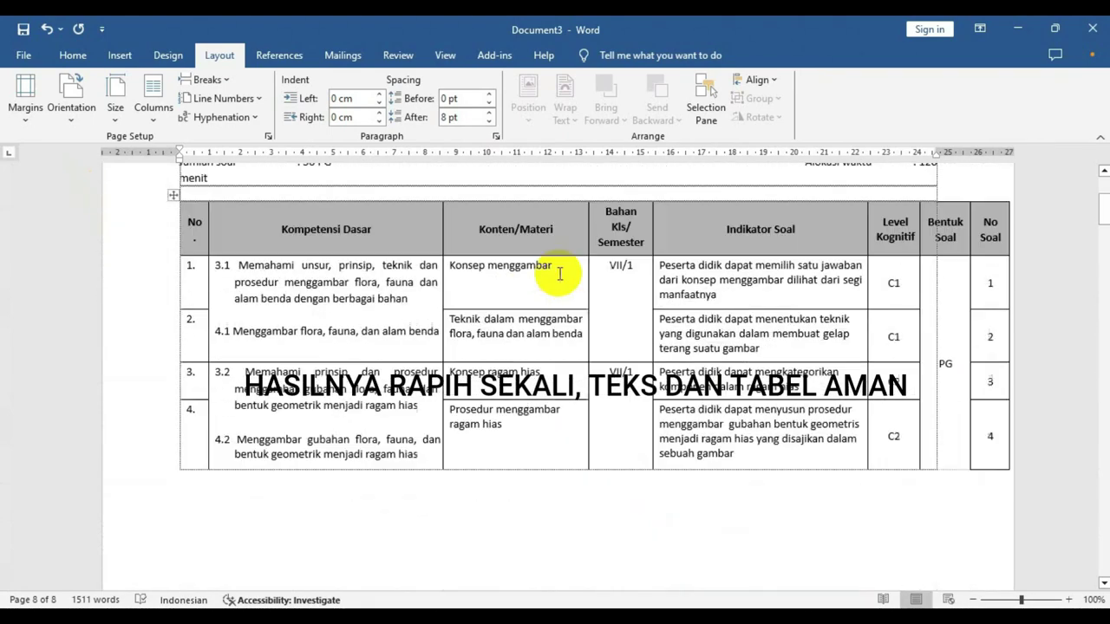
scroll(563, 272, "up", 5)
scroll(711, 466, "down", 5)
scroll(648, 404, "down", 5)
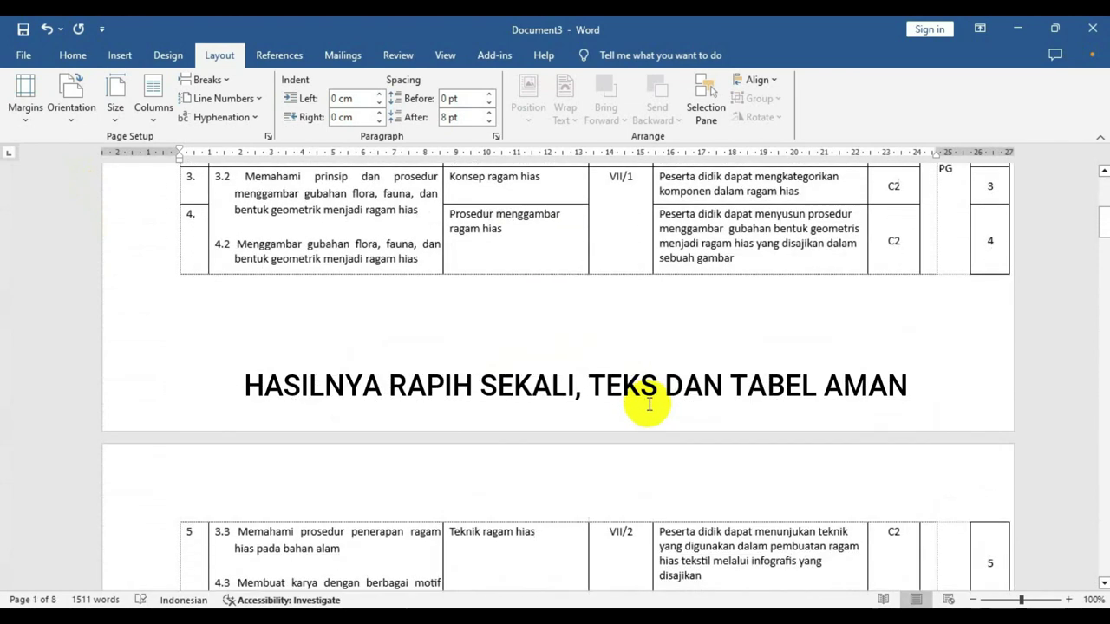
scroll(633, 370, "up", 2)
scroll(699, 422, "up", 3)
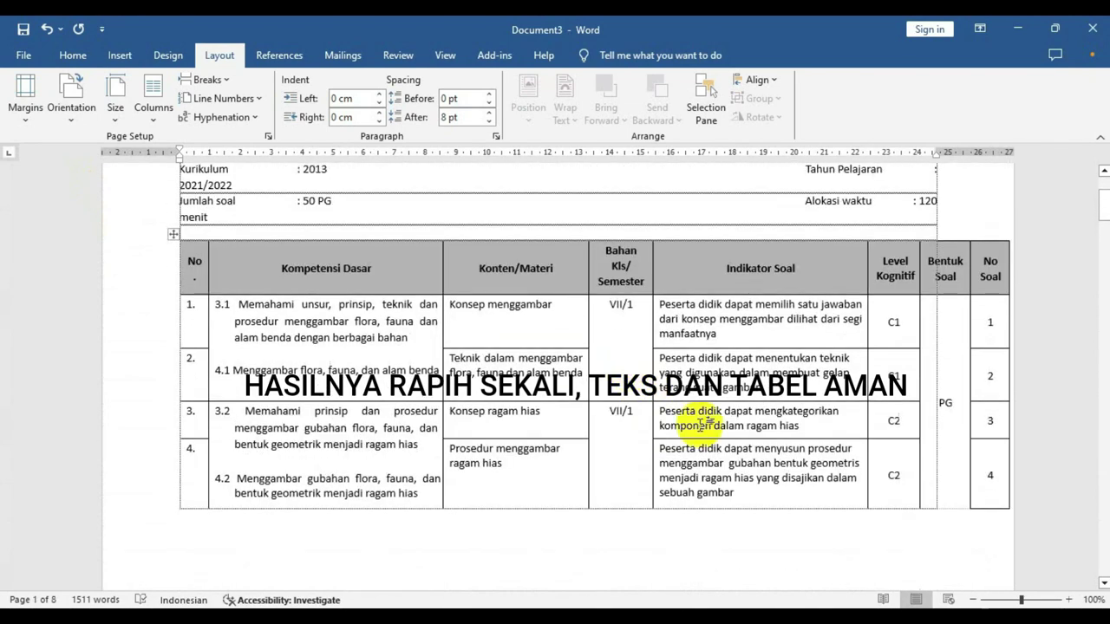
left_click(666, 451)
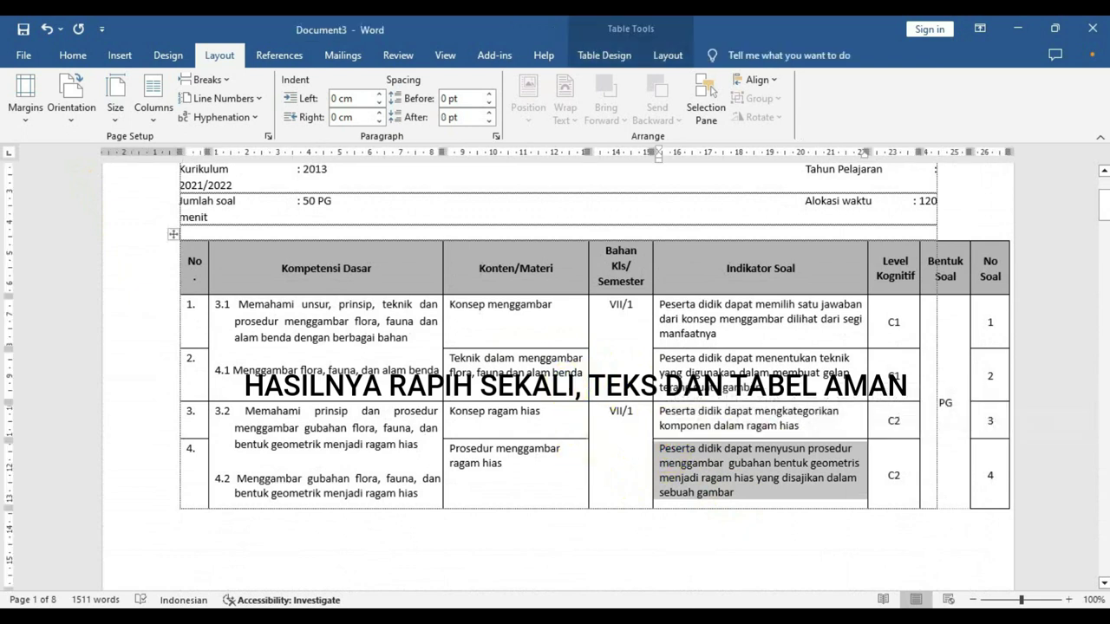